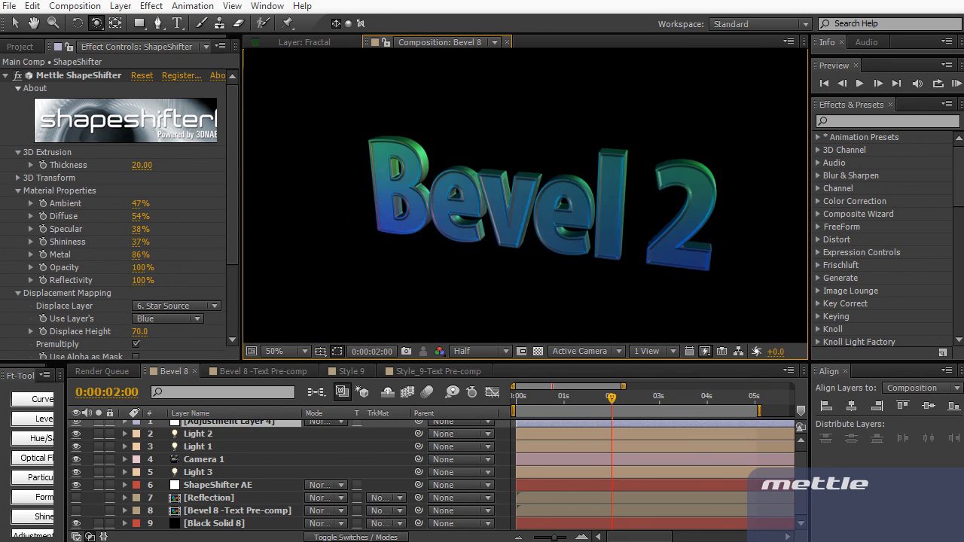
pyautogui.moveTo(527, 203); pyautogui.dragTo(429, 226)
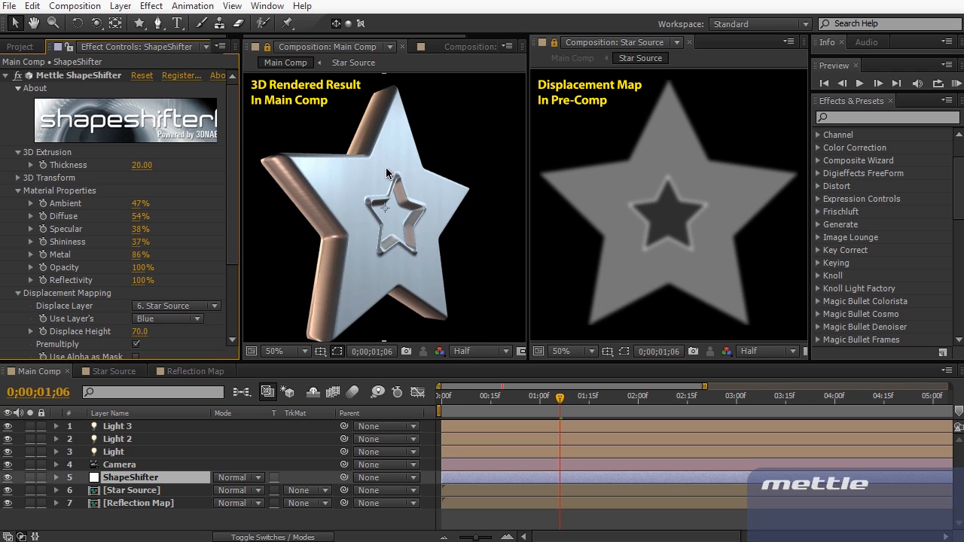
# Hide the Inner Star and Fast Blur layers in the Star Source composition and return to the Main Comp
pyautogui.click(117, 371)
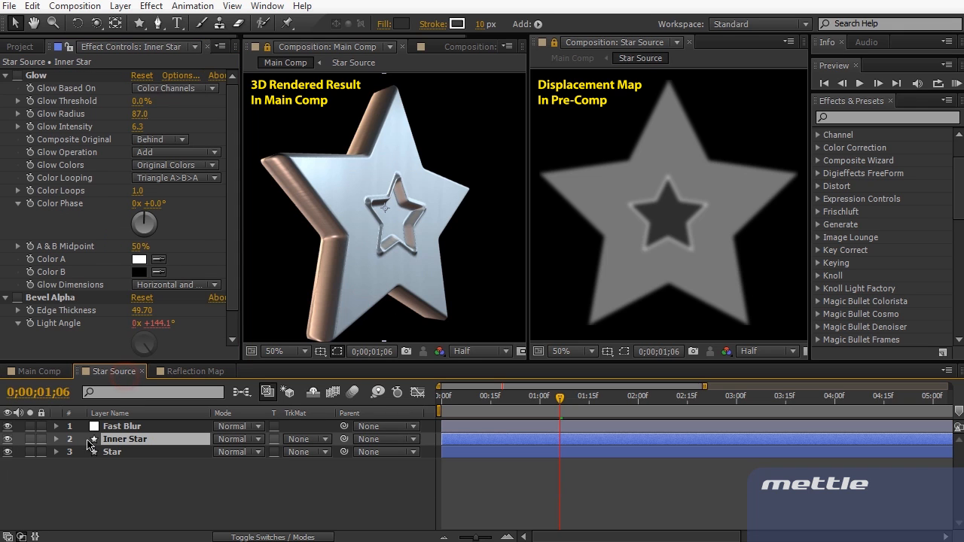
pyautogui.click(7, 439)
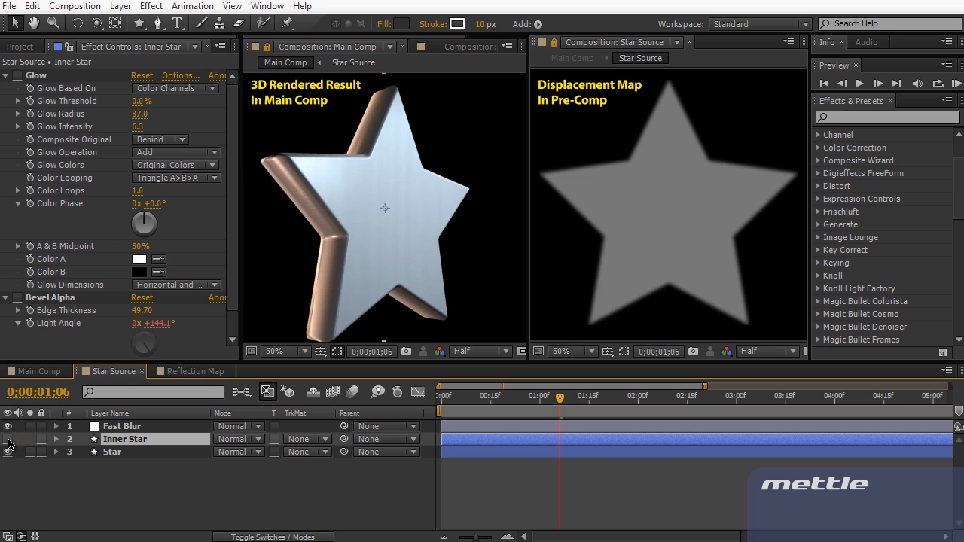
pyautogui.click(8, 426)
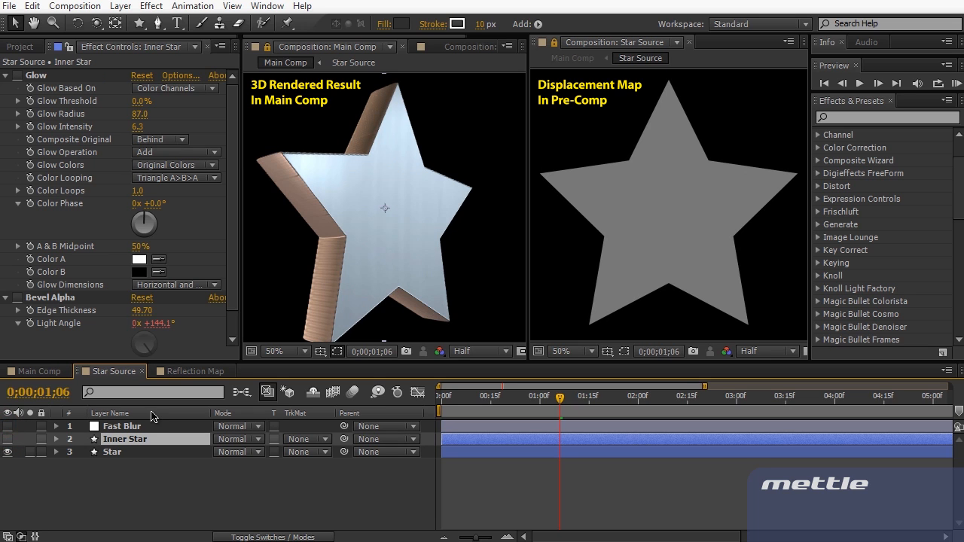
pyautogui.click(56, 372)
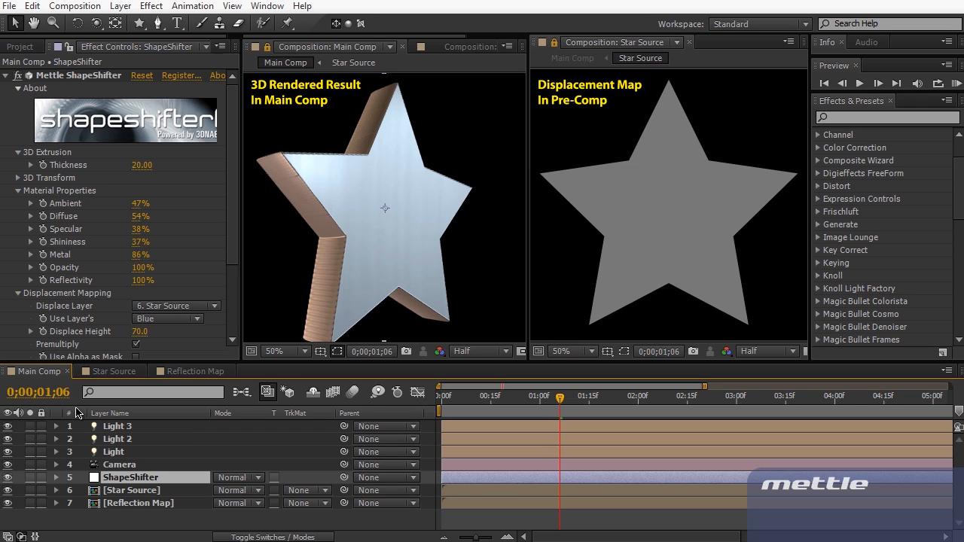
# Show the Fast Blur layer in the Star Source composition again and set its Blurriness to 20
pyautogui.click(112, 371)
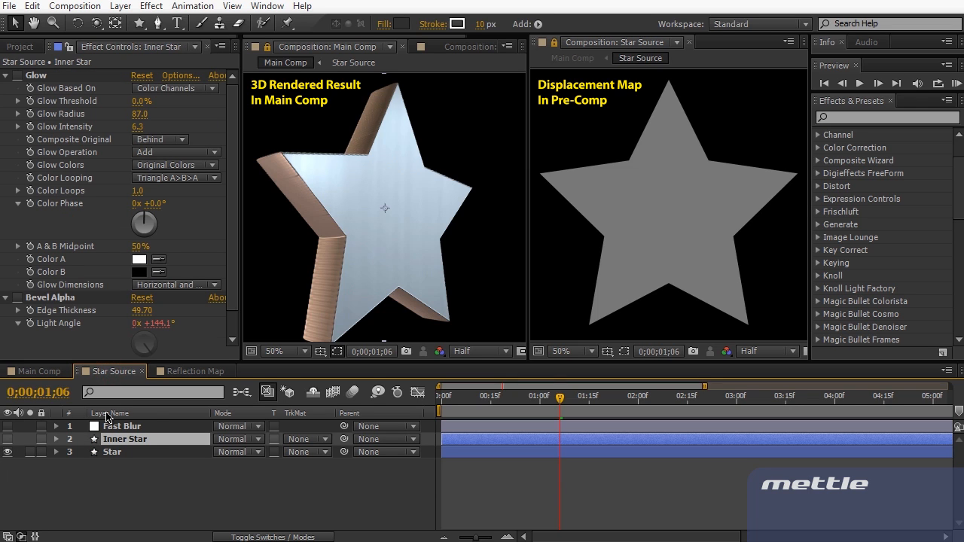
pyautogui.click(7, 426)
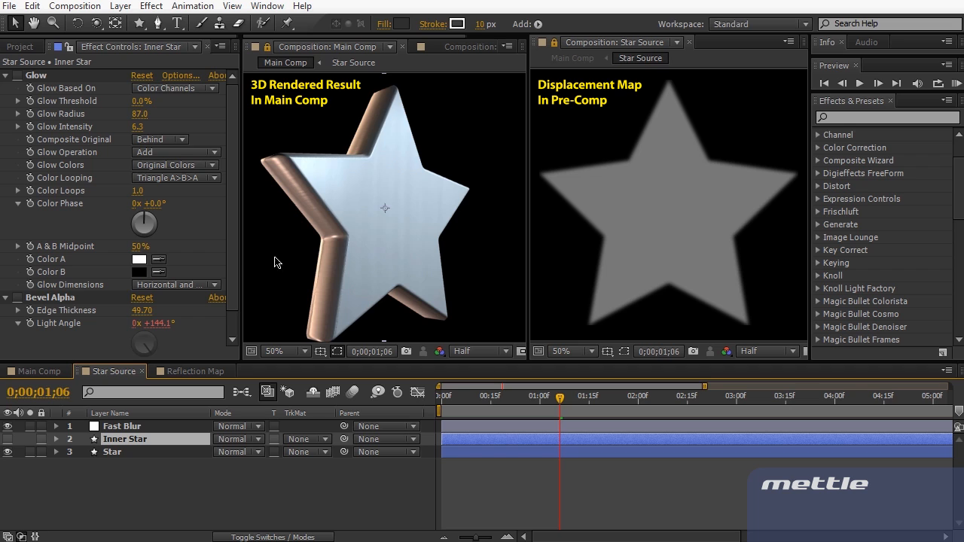
pyautogui.click(182, 427)
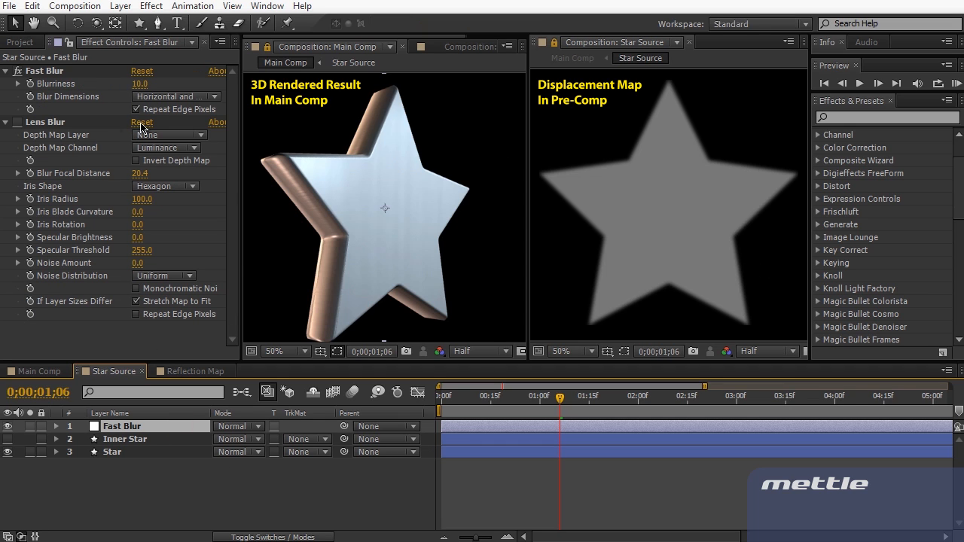
pyautogui.click(147, 86)
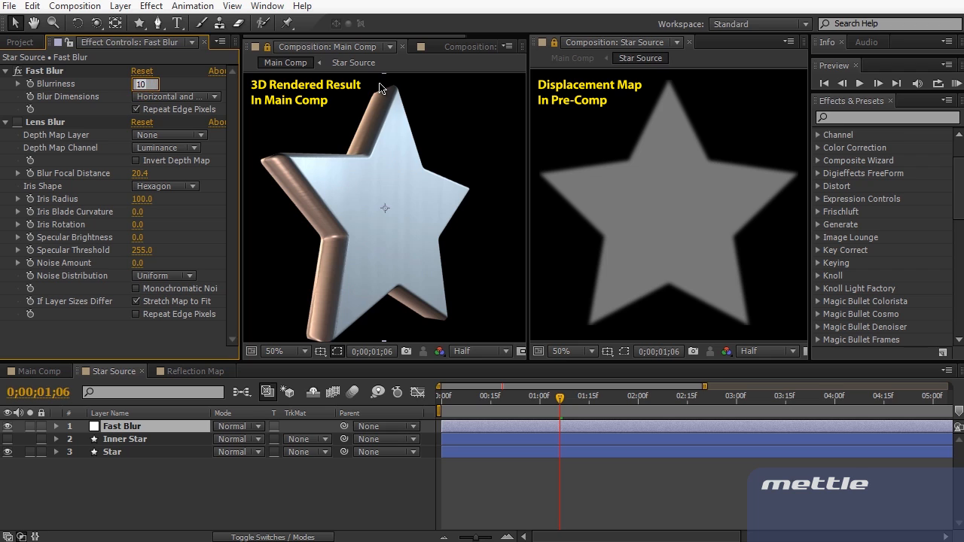
pyautogui.write('20')
pyautogui.press('KP_Enter')
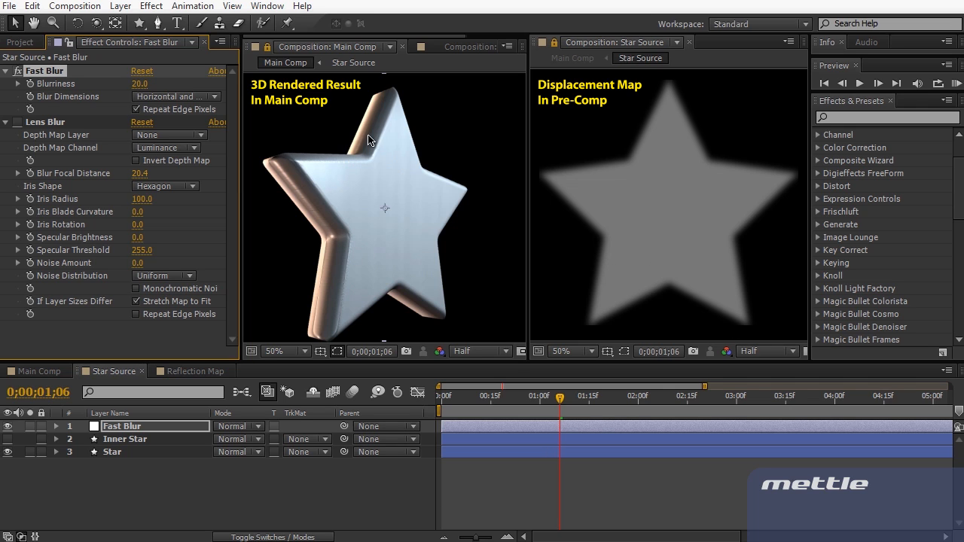
# Set the Fast Blur effect's Blurriness to 30
pyautogui.click(138, 83)
pyautogui.write('30')
pyautogui.press('Return')
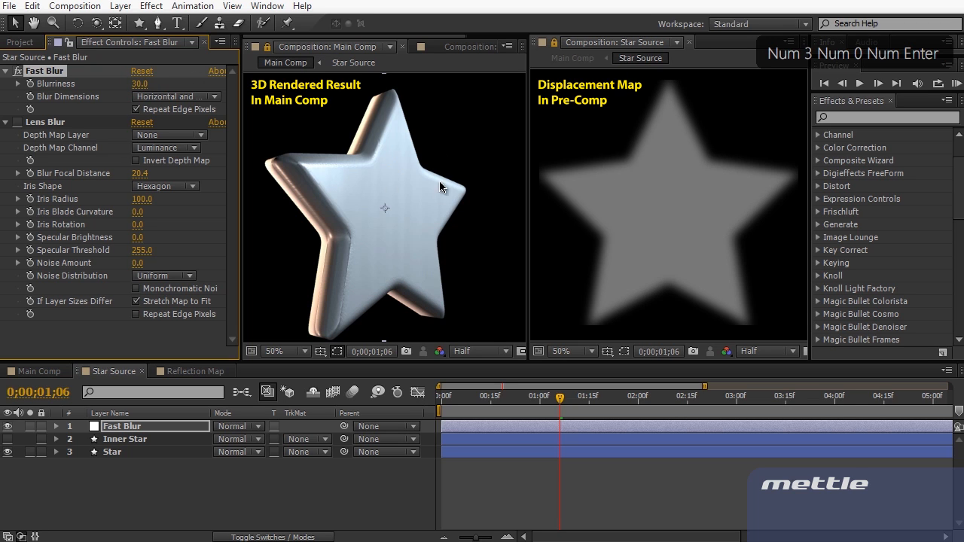
# Switch the Fast Blur effect off and on twice to compare the star's edges with and without blur
pyautogui.click(16, 72)
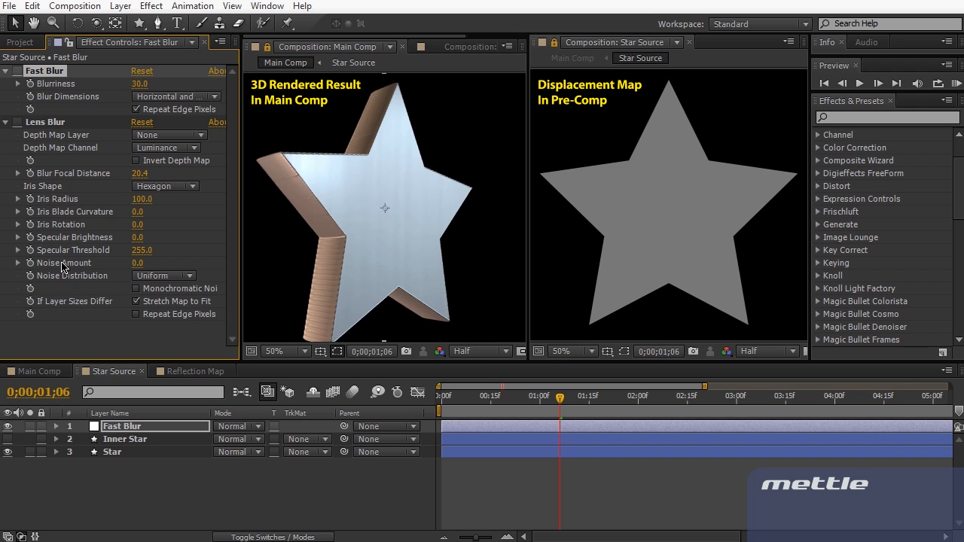
pyautogui.click(16, 72)
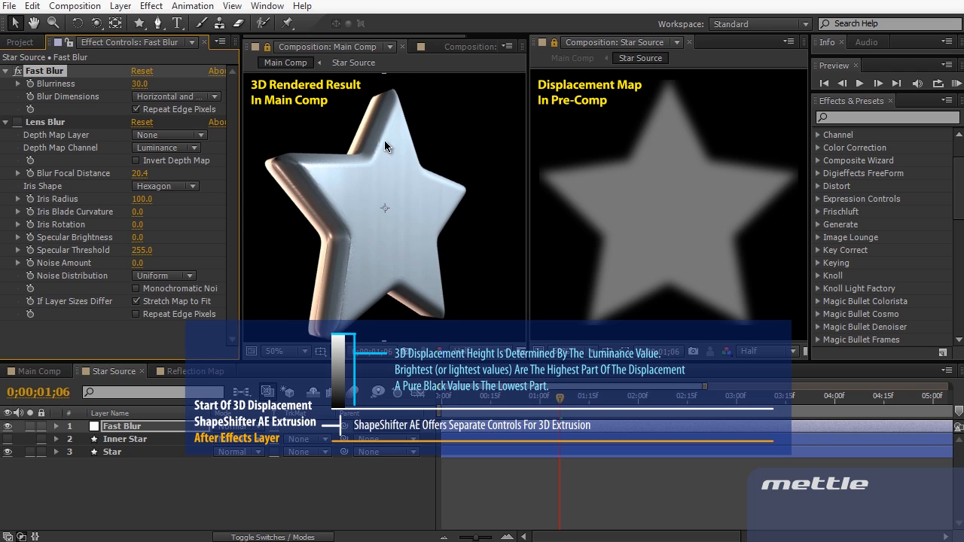
pyautogui.click(17, 71)
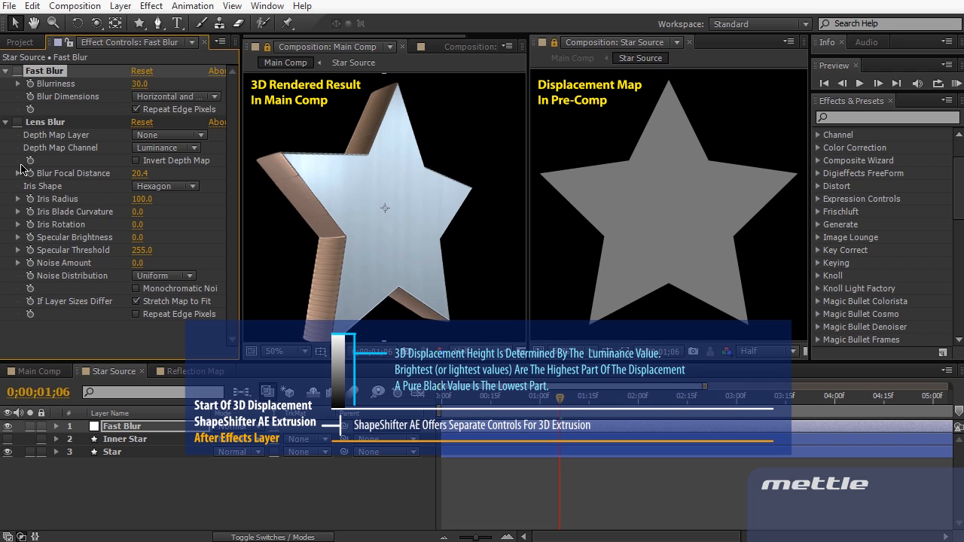
pyautogui.click(19, 71)
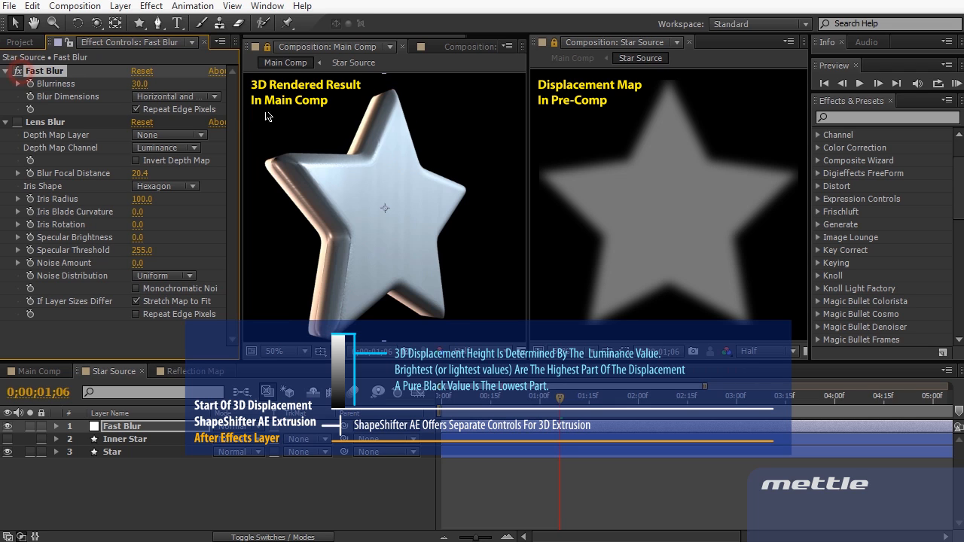
# Set the Fast Blur effect's Blurriness to 10 and make the Inner Star layer visible again
pyautogui.click(139, 83)
pyautogui.write('10')
pyautogui.press('KP_Enter')
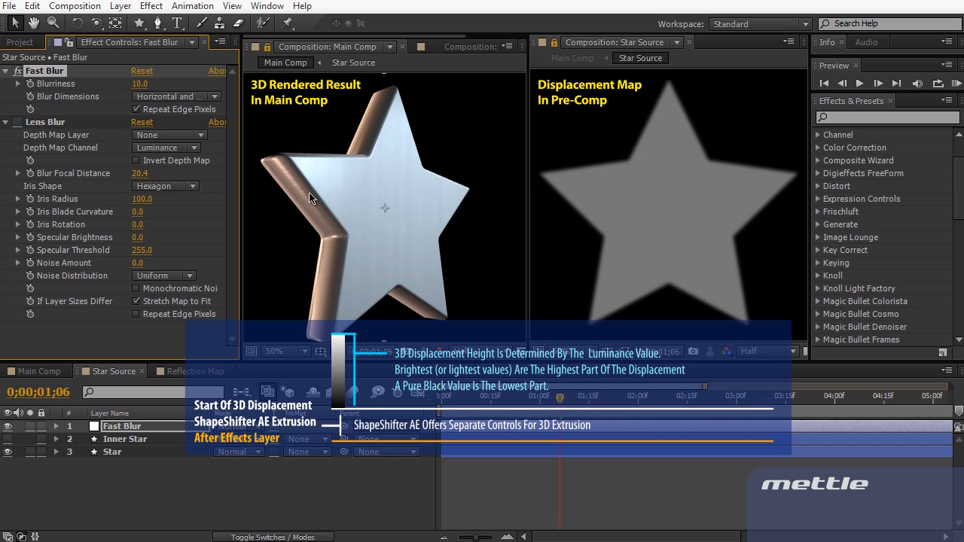
pyautogui.click(7, 439)
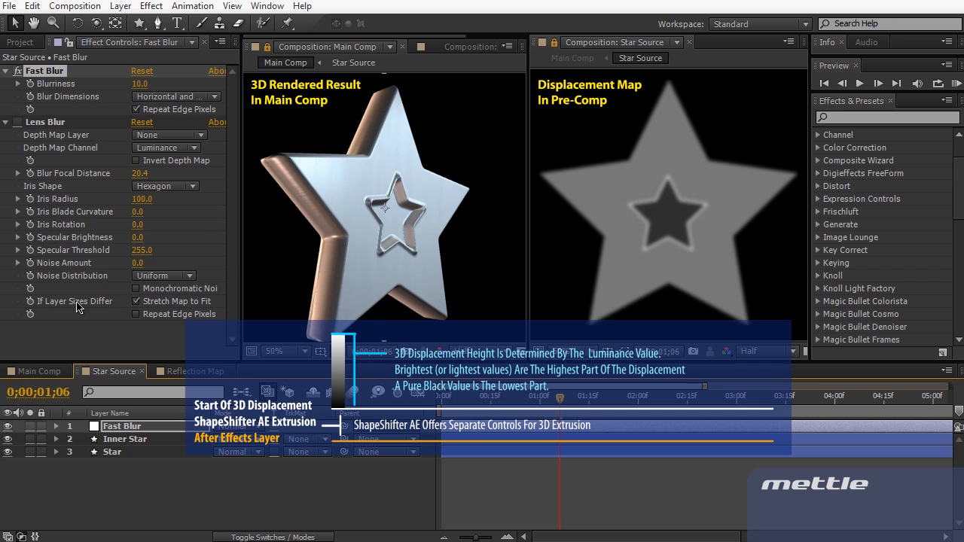
# Review the ShapeShifter effect's extrusion, material and displacement mapping settings in the Main Comp
pyautogui.click(54, 371)
pyautogui.scroll(-3, 83, 273)
pyautogui.scroll(3, 87, 135)
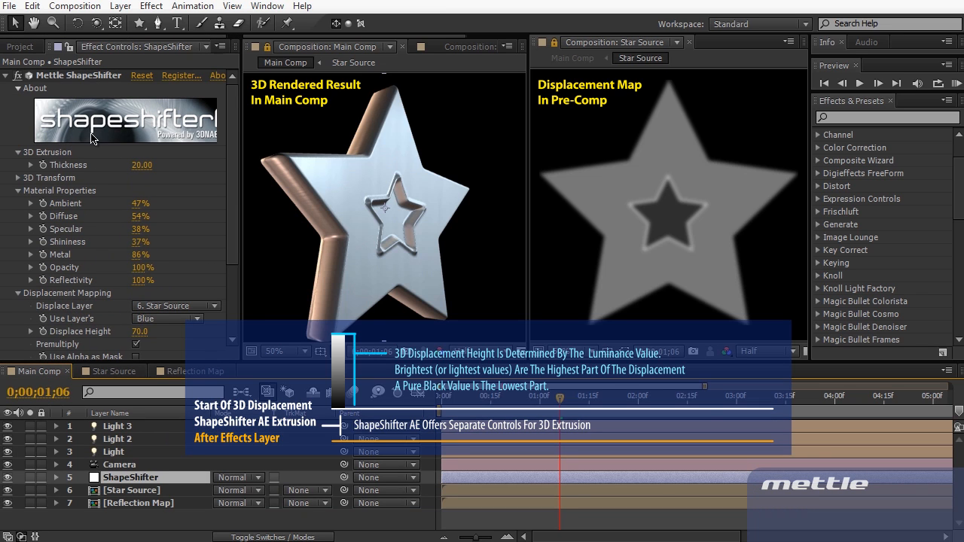
pyautogui.scroll(-3, 87, 285)
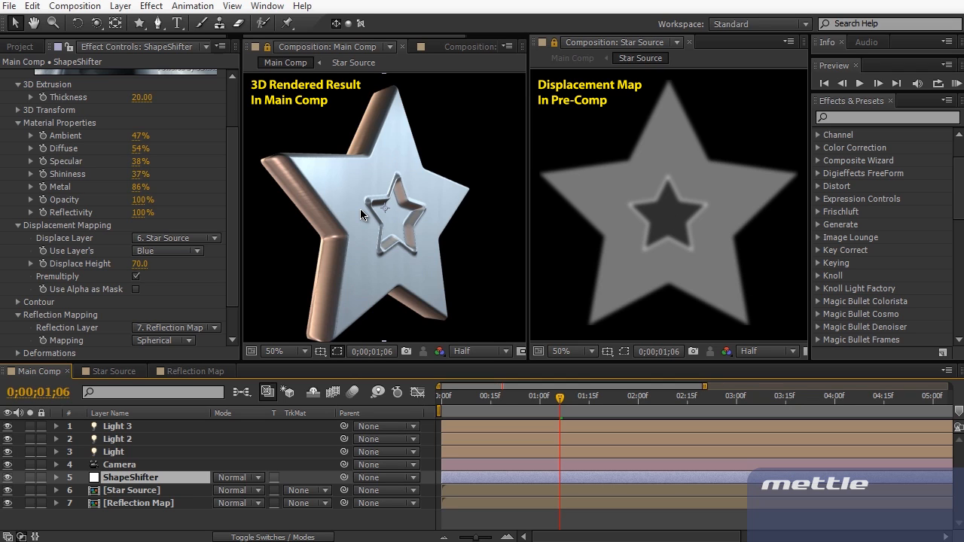
# Find the Fractal Noise effect and apply it to the Inner Star layer in the Star Source composition
pyautogui.click(89, 376)
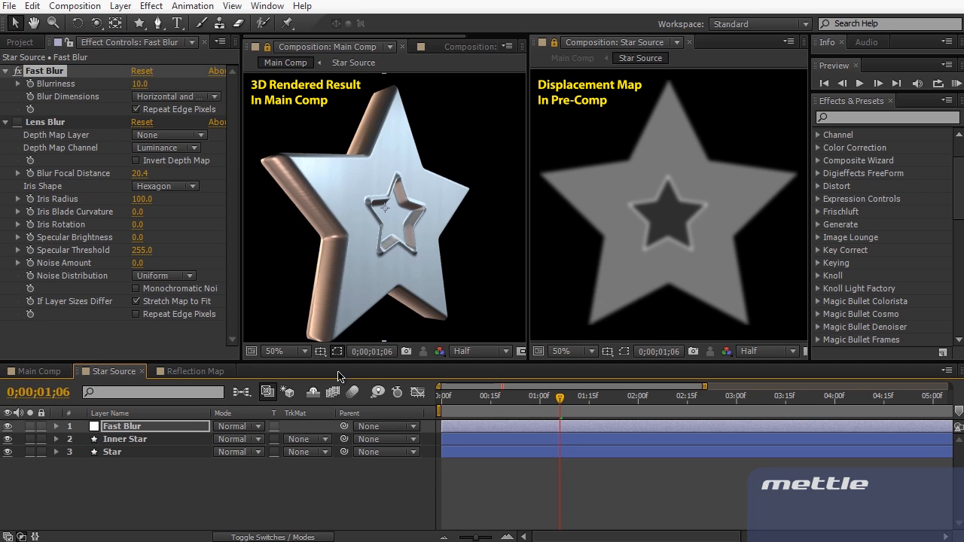
pyautogui.click(129, 438)
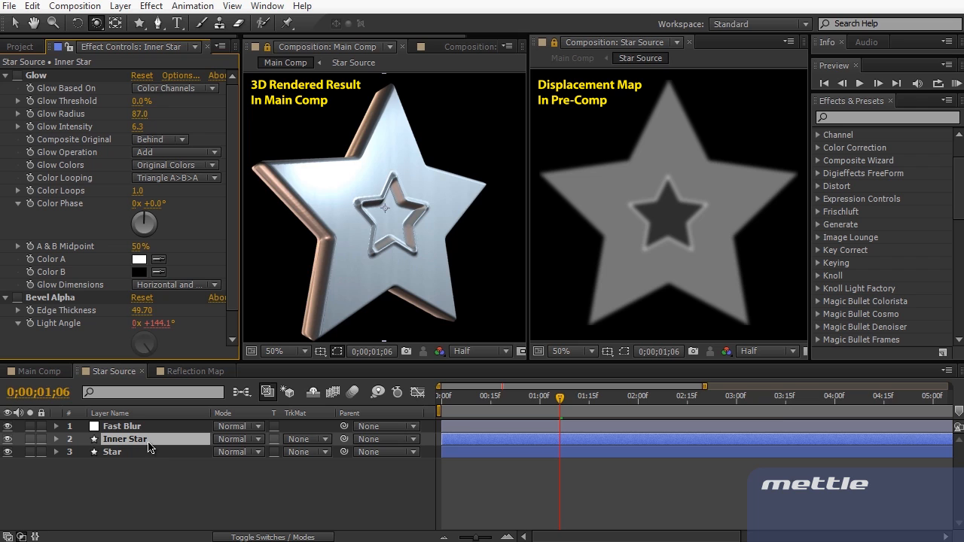
pyautogui.click(867, 119)
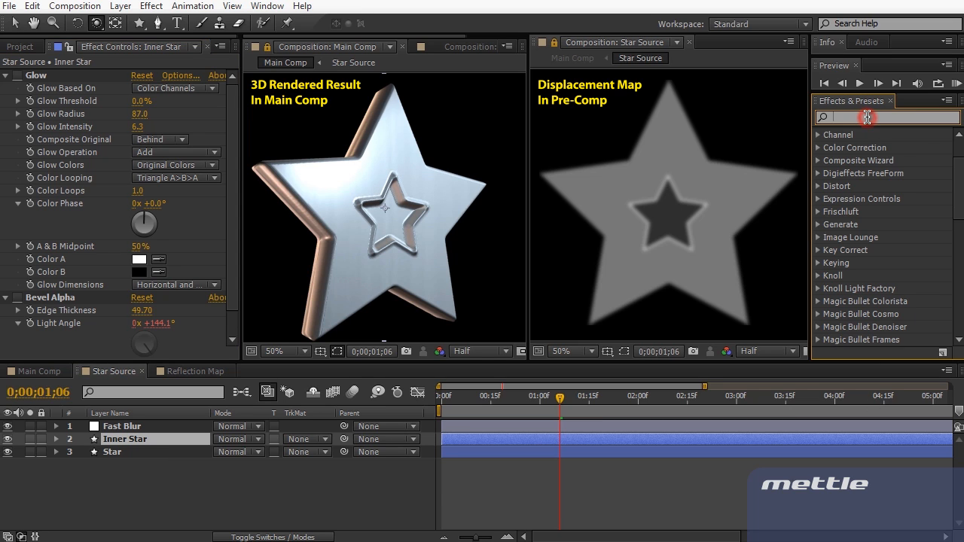
pyautogui.write('fractal noise')
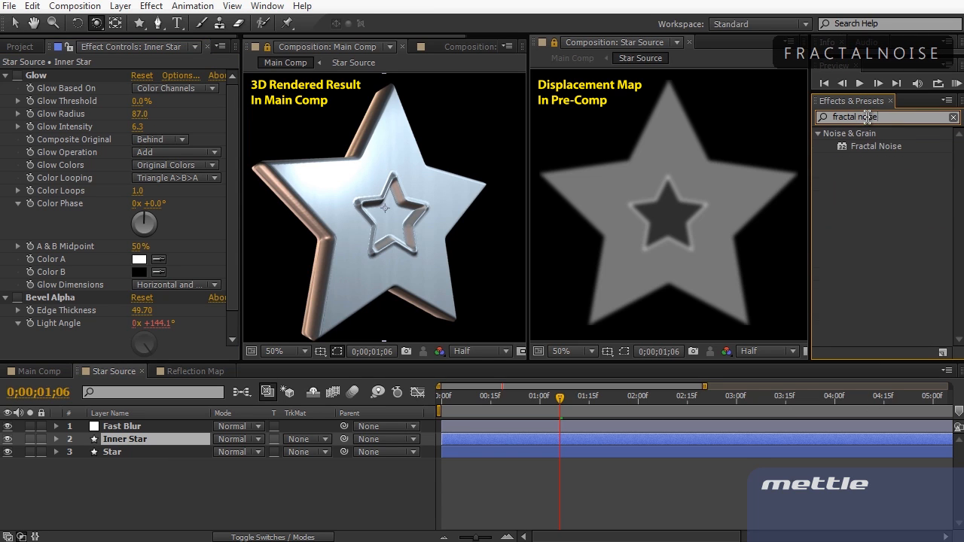
pyautogui.moveTo(874, 146); pyautogui.dragTo(201, 443)
pyautogui.press('v')
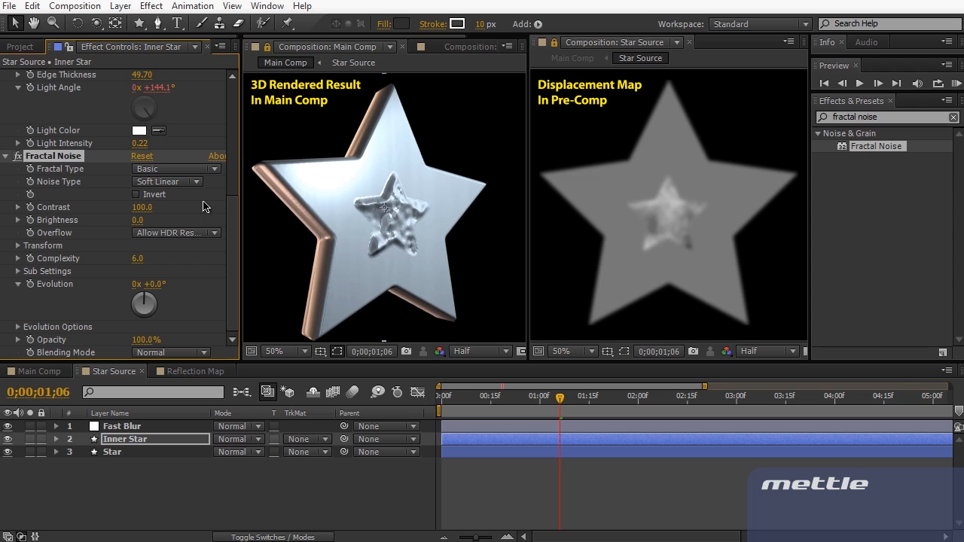
# Set the Fractal Noise Contrast to 177 and Brightness to 6 on the Inner Star layer
pyautogui.moveTo(149, 208); pyautogui.dragTo(188, 209)
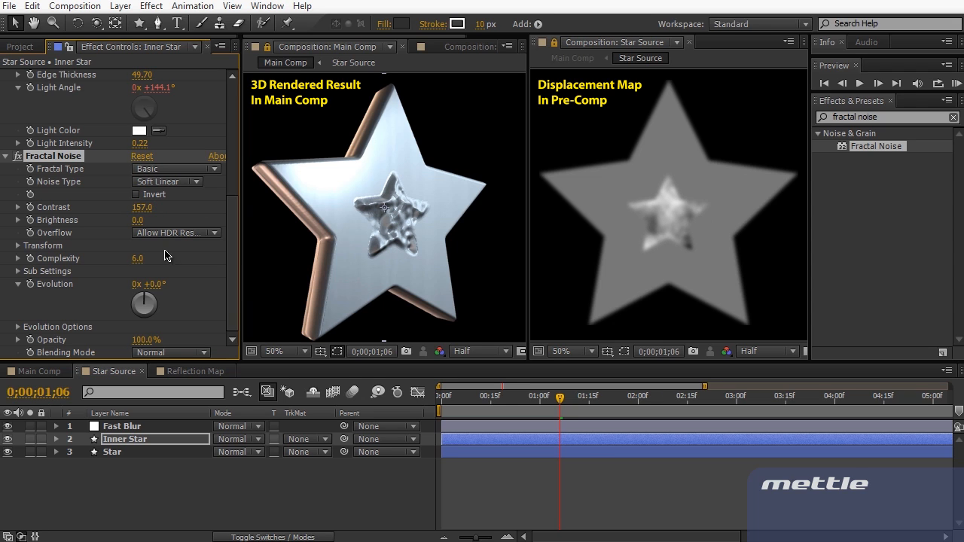
pyautogui.moveTo(137, 220); pyautogui.dragTo(217, 223)
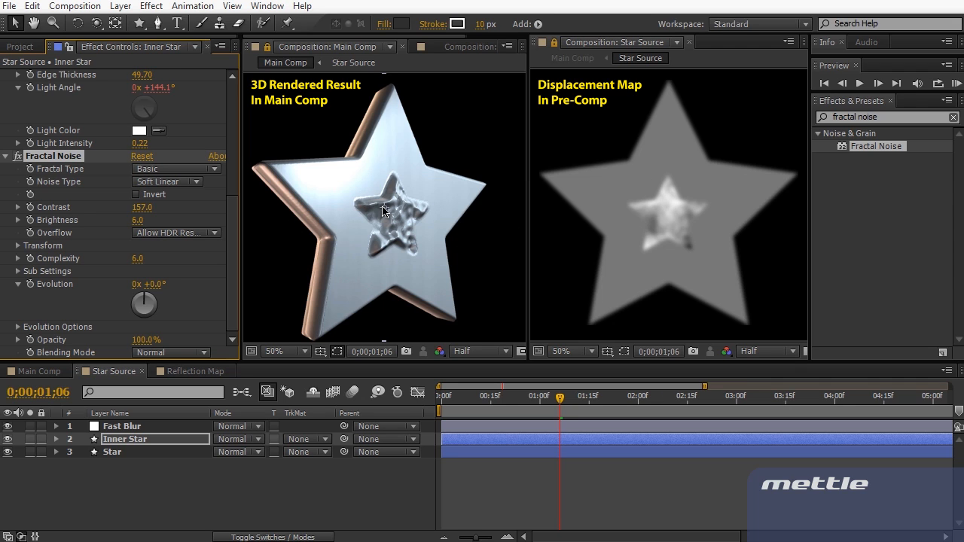
pyautogui.moveTo(140, 208)
pyautogui.mouseDown()
pyautogui.moveTo(185, 222)
pyautogui.moveTo(138, 222)
pyautogui.mouseUp()
# Animate the Fractal Noise Evolution with the expression time*120
pyautogui.keyDown('alt'); pyautogui.click(31, 289); pyautogui.keyUp('alt')
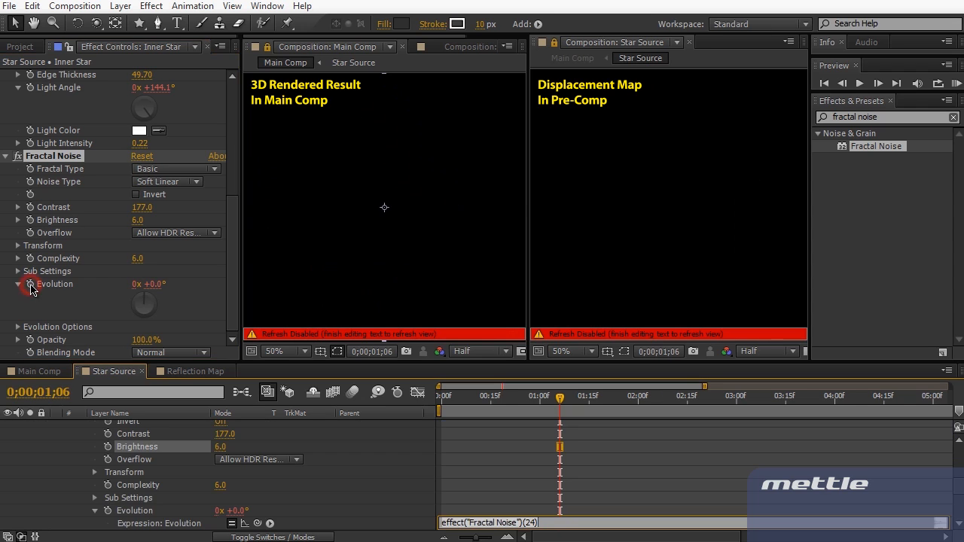
pyautogui.write('time*120')
pyautogui.click(275, 289)
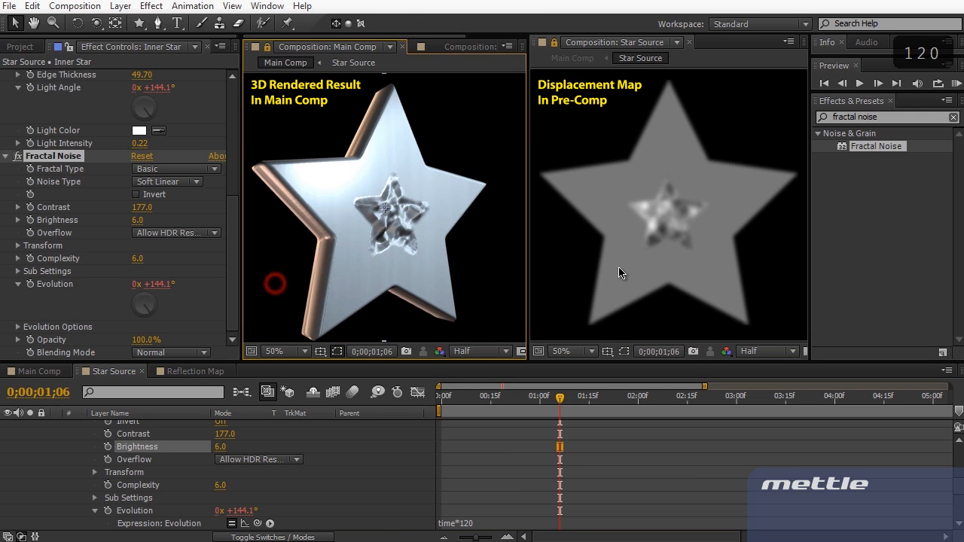
# Preview the animated displacement in the Main Comp from frame 0;00;00;01, and stop the playback
pyautogui.moveTo(460, 399)
pyautogui.mouseDown()
pyautogui.moveTo(453, 399)
pyautogui.moveTo(471, 405)
pyautogui.moveTo(445, 399)
pyautogui.mouseUp()
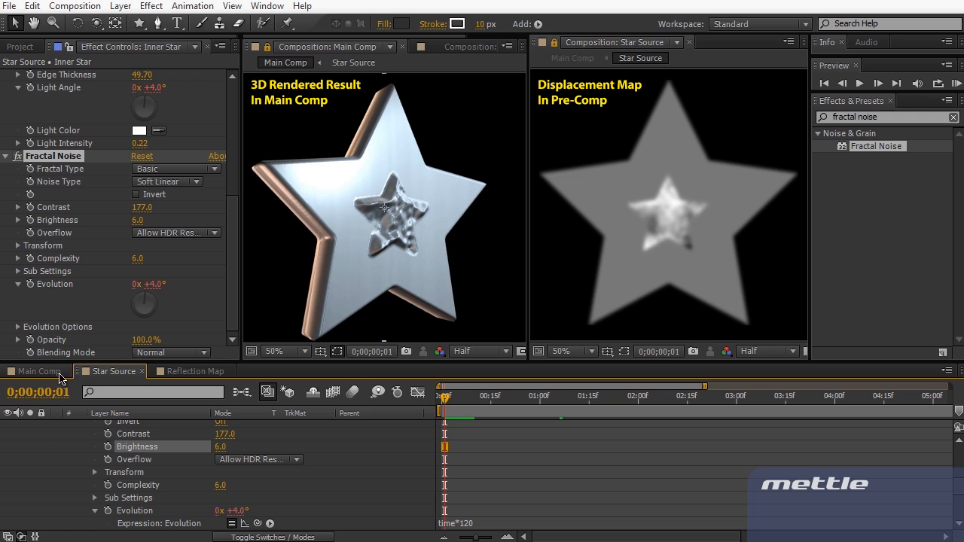
pyautogui.click(59, 371)
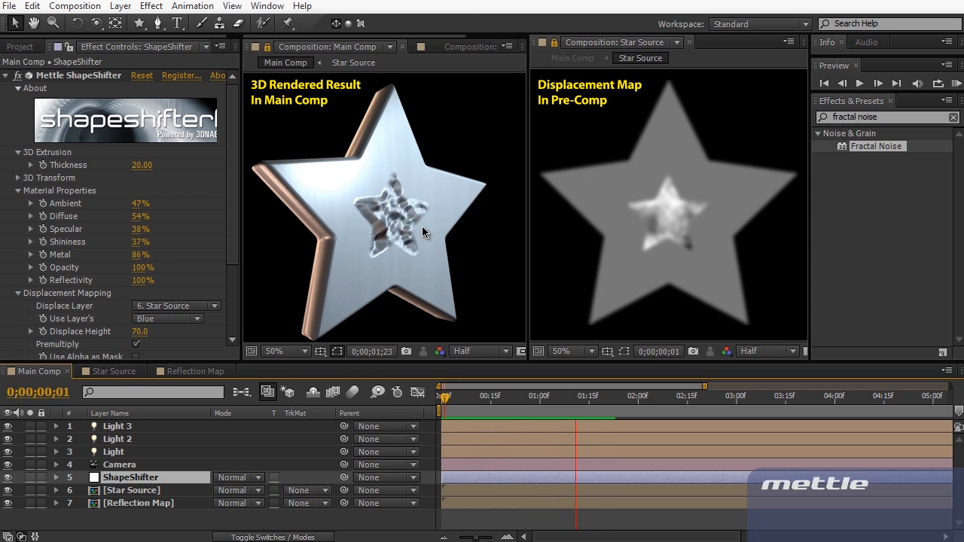
pyautogui.click(363, 277)
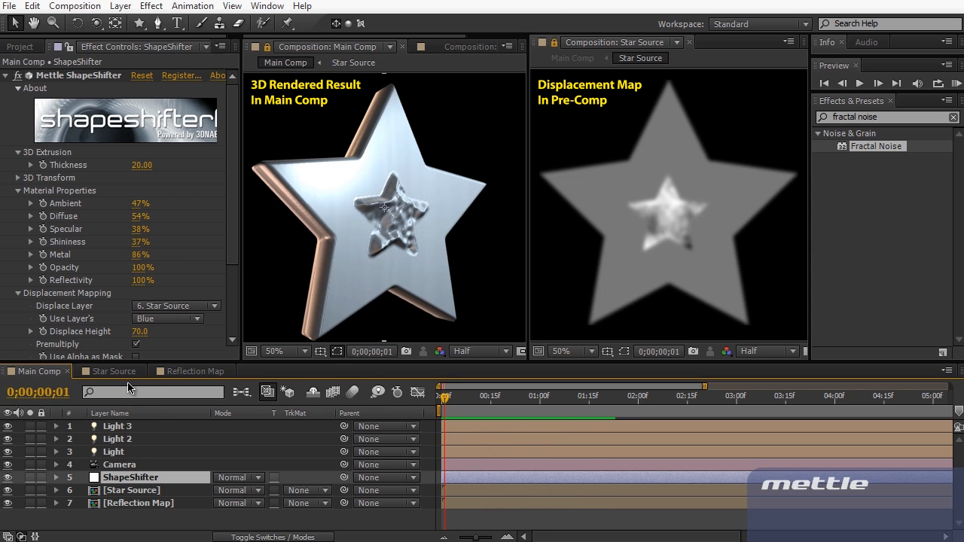
# Collapse the Inner Star layer's properties in the Star Source composition and delete its Fractal Noise effect
pyautogui.click(120, 371)
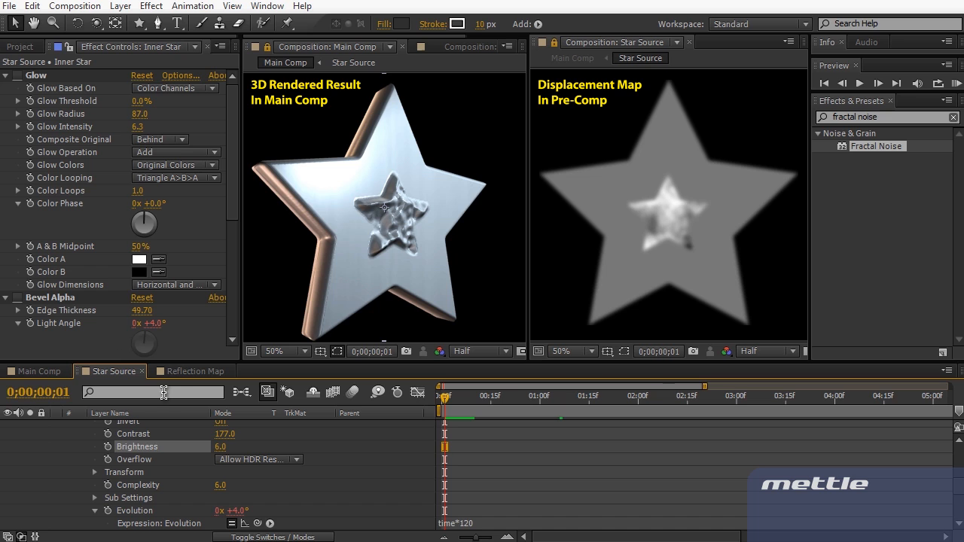
pyautogui.scroll(10, 147, 485)
pyautogui.click(56, 439)
pyautogui.click(56, 439)
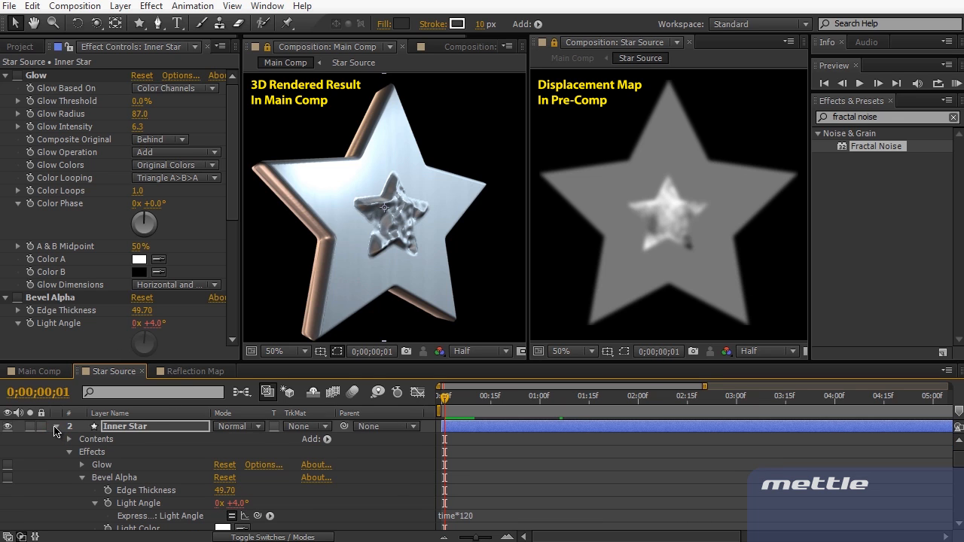
pyautogui.click(55, 427)
pyautogui.scroll(-5, 97, 244)
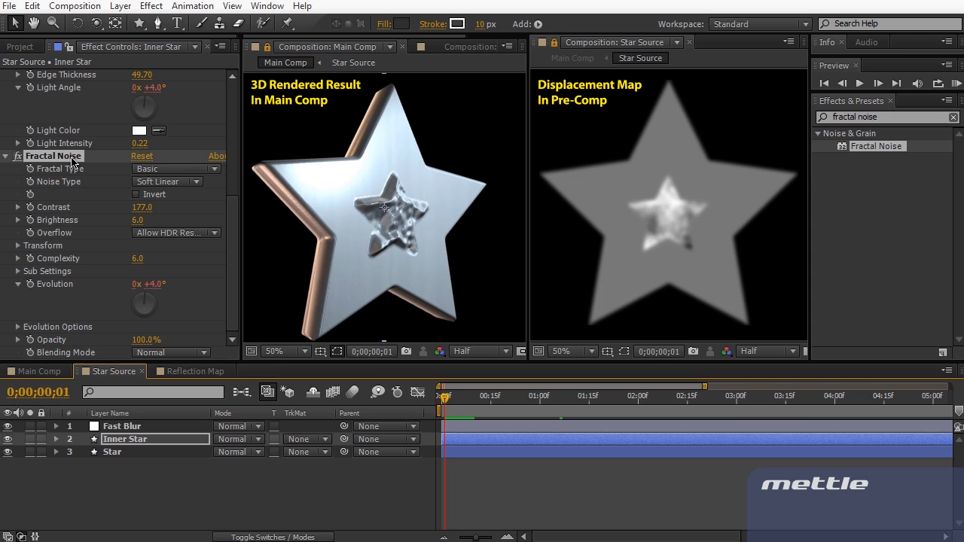
pyautogui.press('Delete')
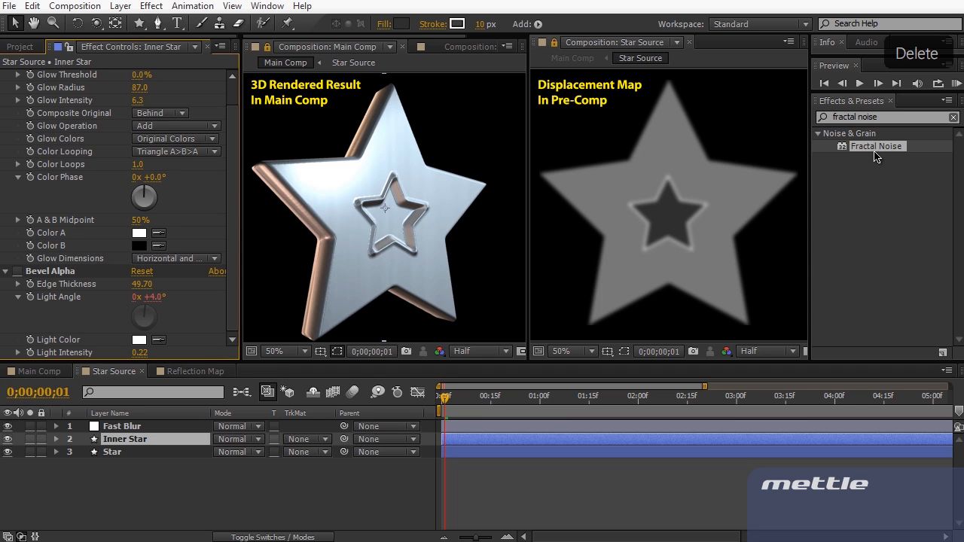
# Apply Fractal Noise to the Star layer, turn off Uniform Scaling and set its Scale Width to 726
pyautogui.moveTo(875, 148); pyautogui.dragTo(162, 451)
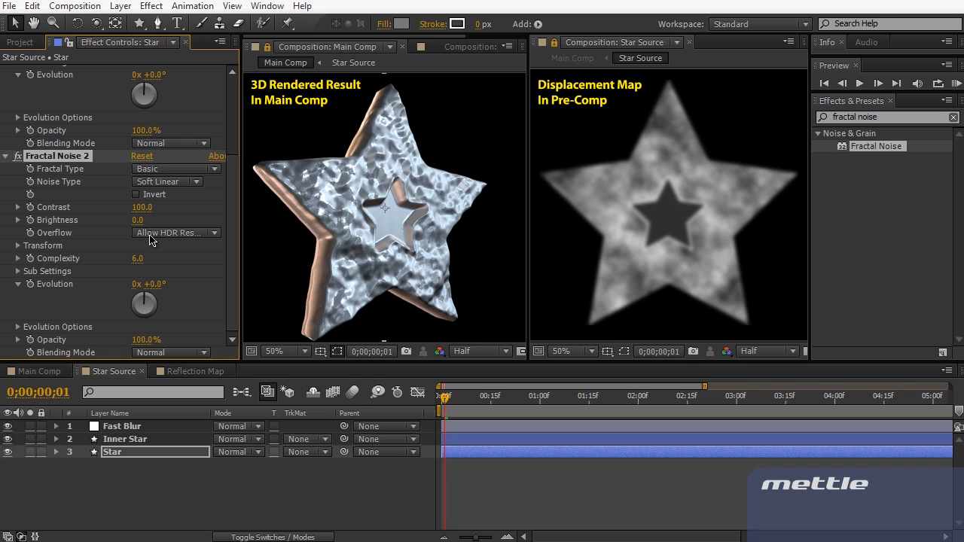
pyautogui.click(17, 246)
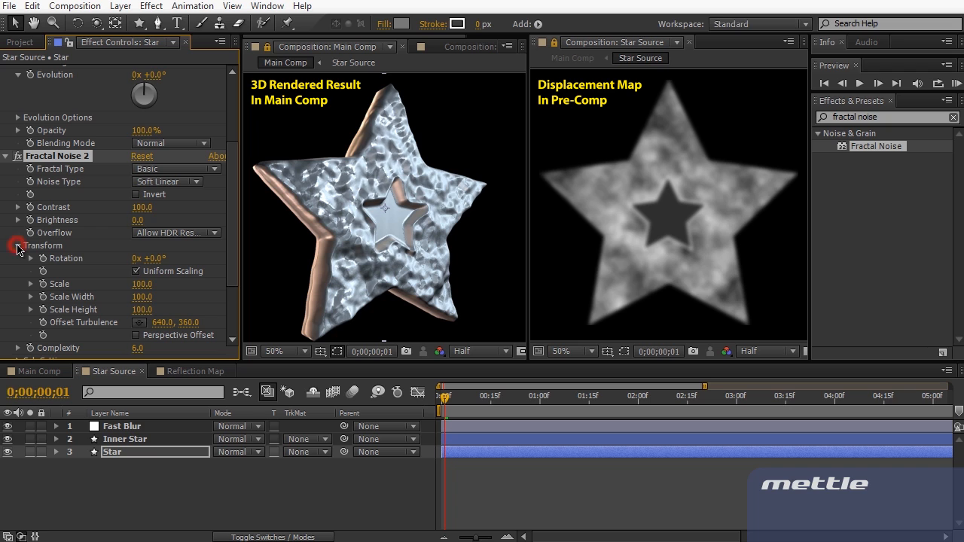
pyautogui.click(136, 271)
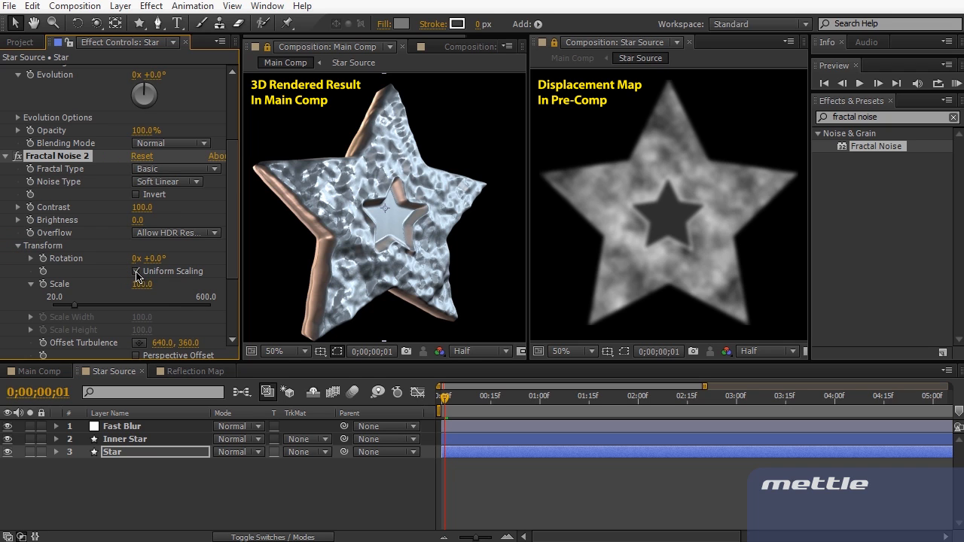
pyautogui.click(136, 271)
pyautogui.moveTo(143, 307)
pyautogui.mouseDown()
pyautogui.moveTo(189, 306)
pyautogui.moveTo(124, 301)
pyautogui.mouseUp()
pyautogui.scroll(-3, 98, 311)
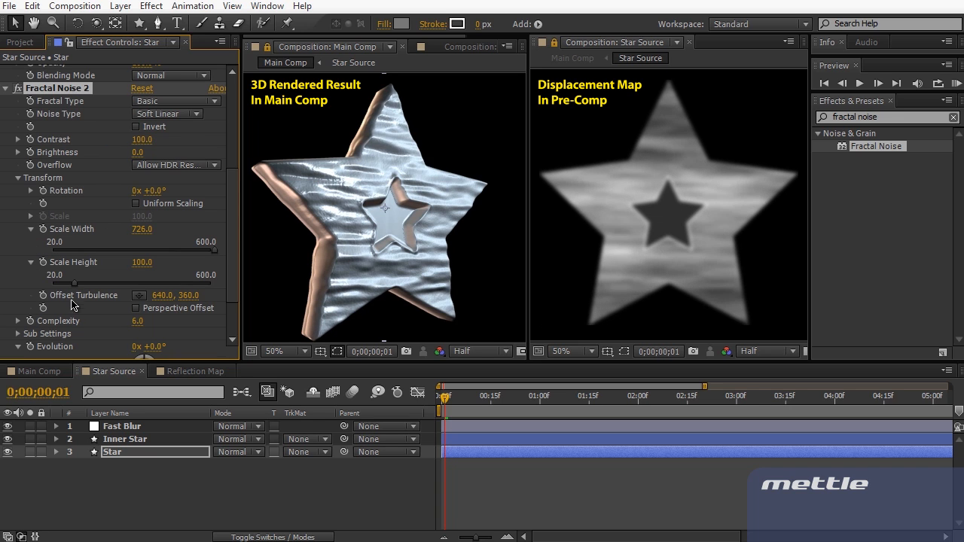
# Set the Star layer's Fractal Noise 2 Scale Height to 5 and Contrast to 10
pyautogui.moveTo(73, 284); pyautogui.dragTo(50, 285)
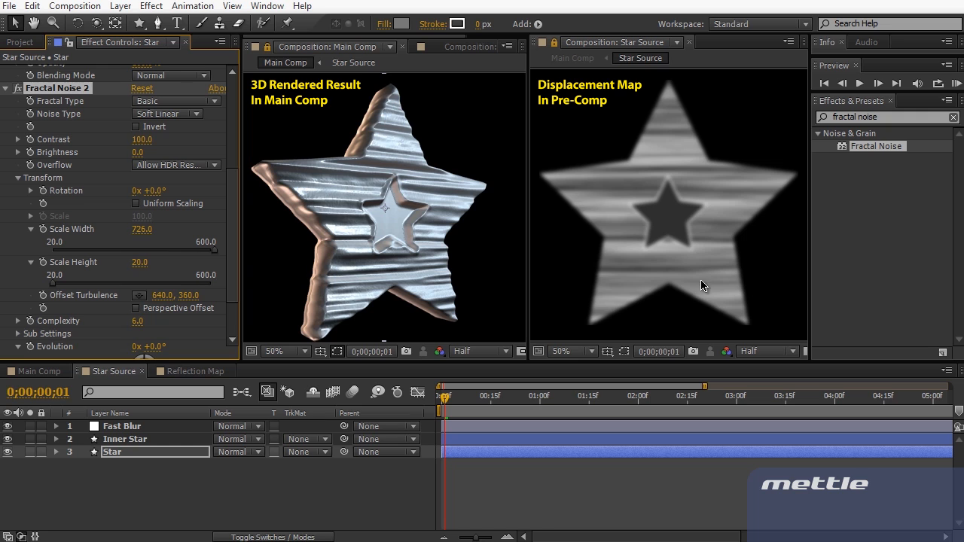
pyautogui.click(140, 262)
pyautogui.write('5')
pyautogui.press('Return')
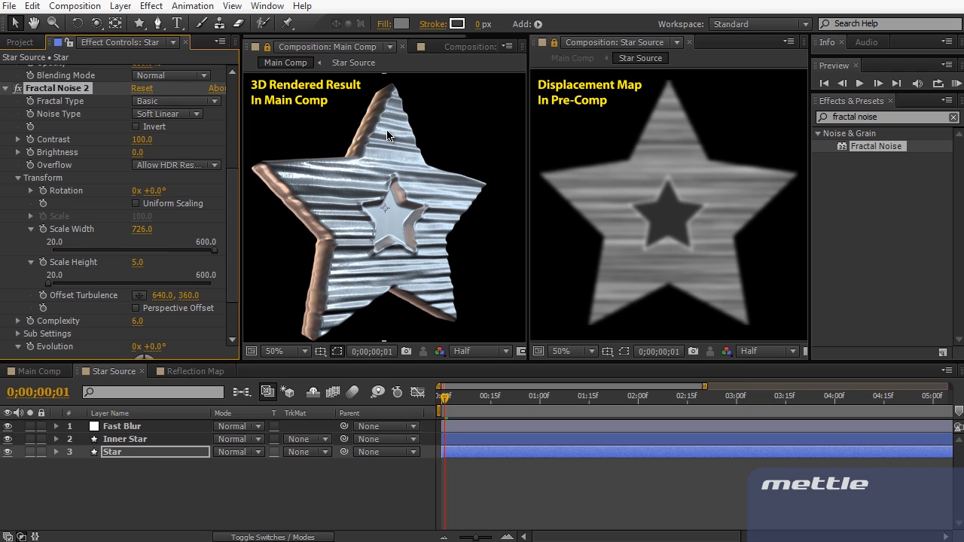
pyautogui.click(143, 142)
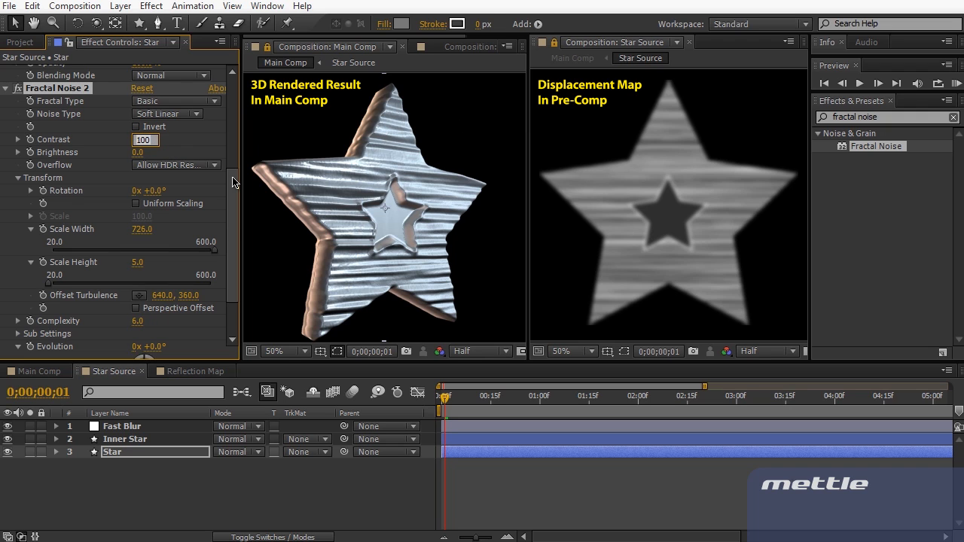
pyautogui.write('10')
pyautogui.press('KP_Enter')
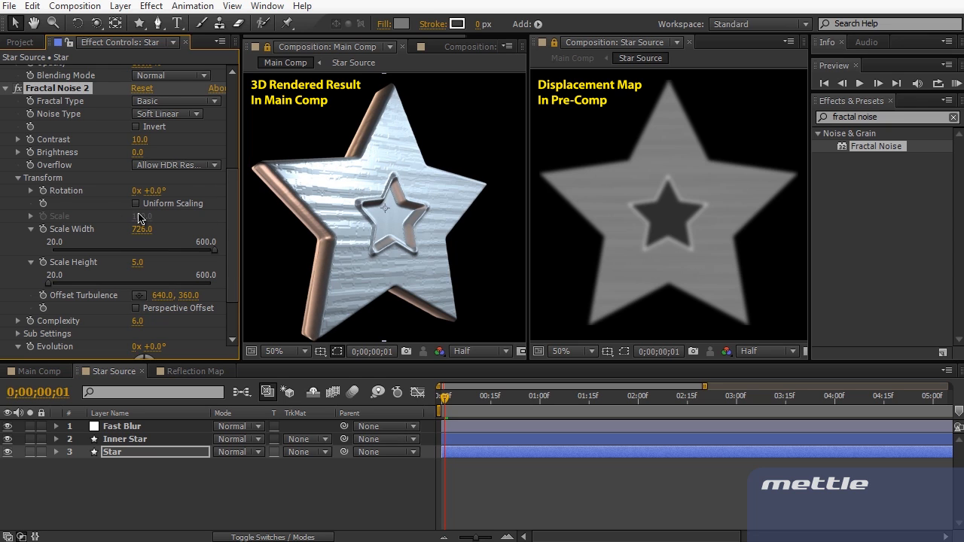
# Keyframe Offset Turbulence from 640, 574 at 0;00;00;01 to 640, 813 at 0;00;00;29, and preview the Main Comp
pyautogui.scroll(-2, 138, 218)
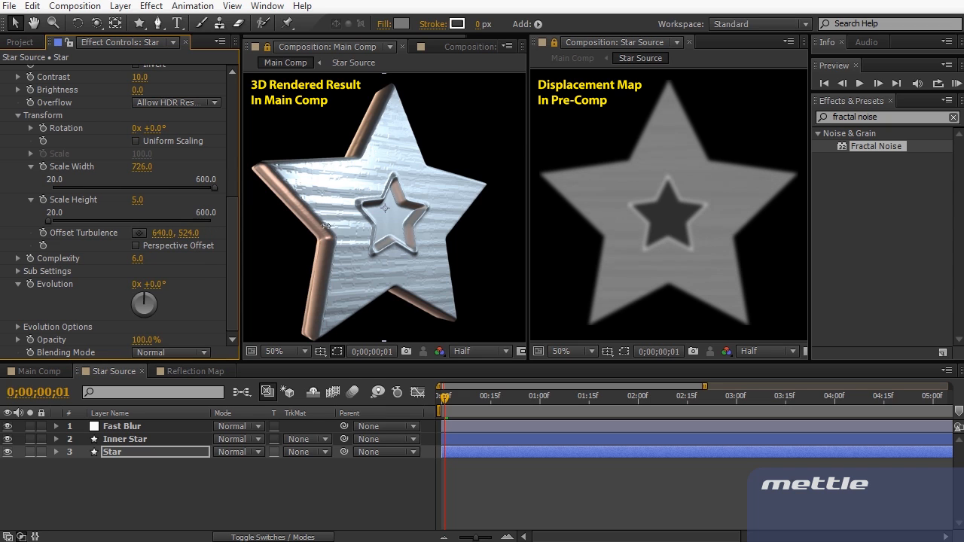
pyautogui.moveTo(325, 225); pyautogui.dragTo(370, 224)
pyautogui.click(43, 233)
pyautogui.click(536, 397)
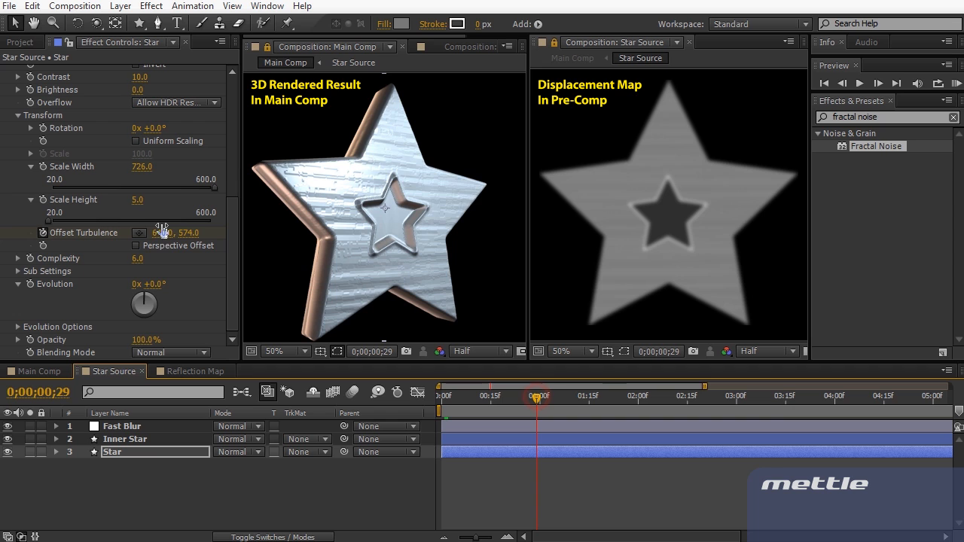
pyautogui.press('u')
pyautogui.moveTo(181, 240); pyautogui.dragTo(360, 235)
pyautogui.press('KP_0')
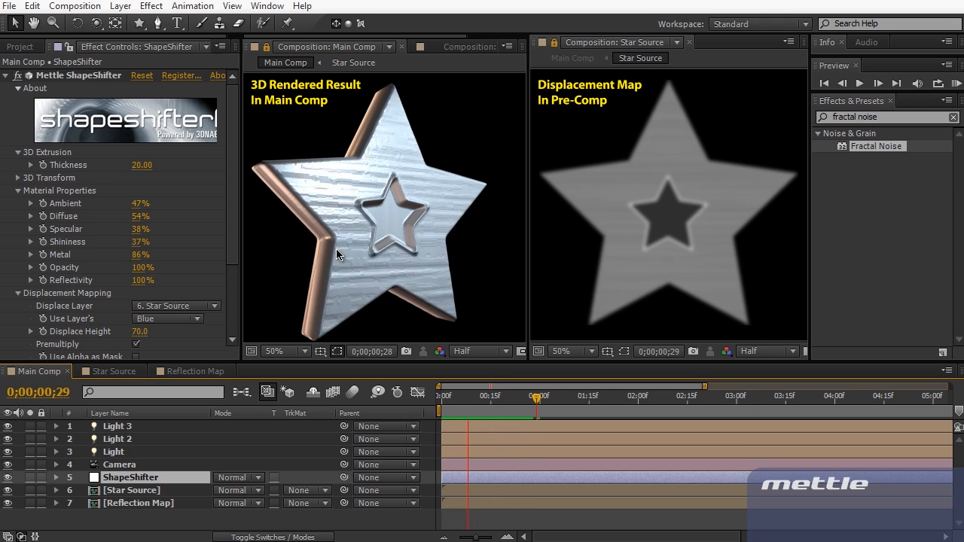
# Delete both Fractal Noise effects from the Star layer in the Star Source composition
pyautogui.click(106, 371)
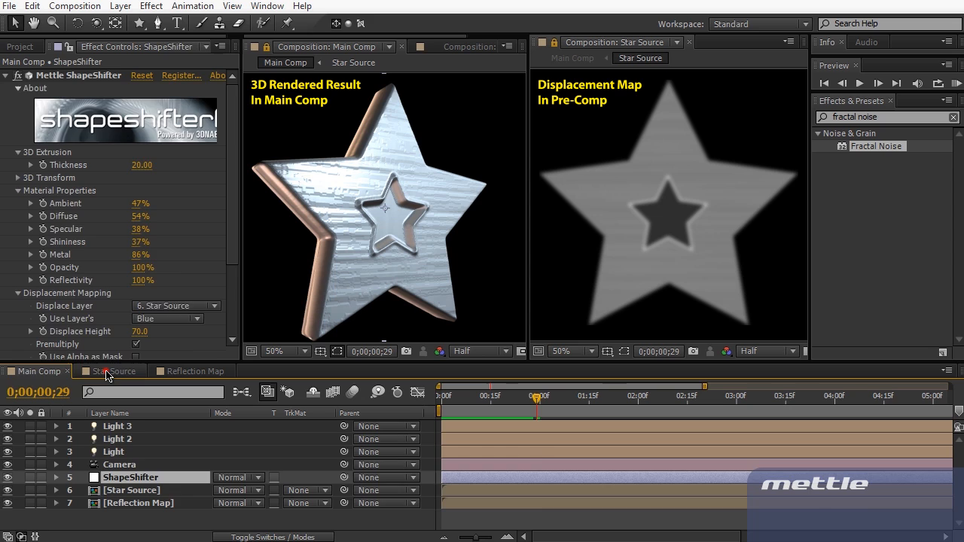
pyautogui.click(81, 282)
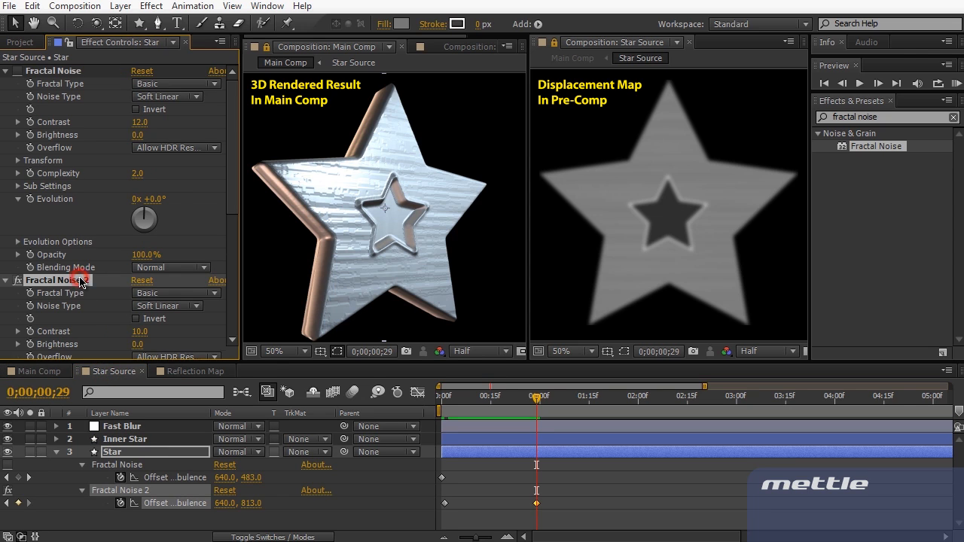
pyautogui.press('Delete')
pyautogui.click(63, 76)
pyautogui.press('Delete')
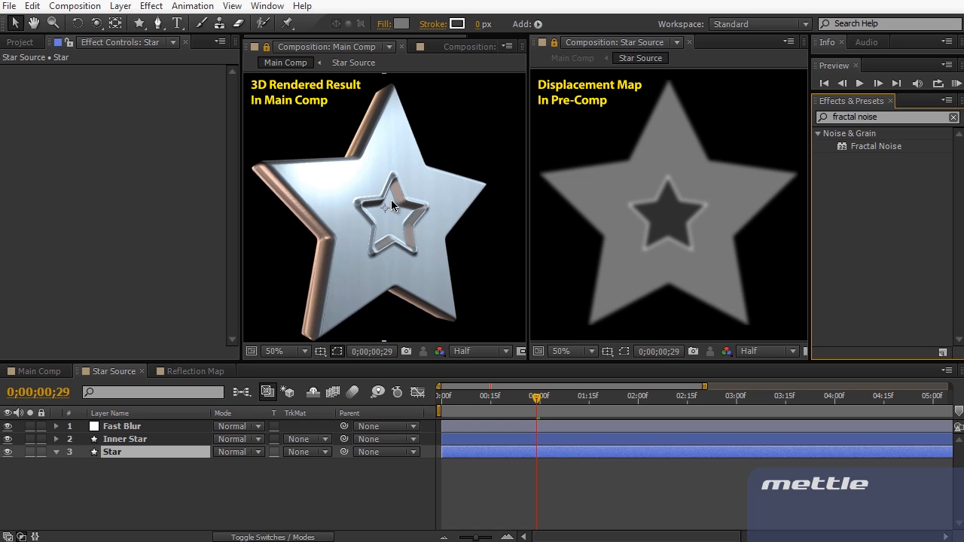
# Create a gray 1280 x 720 px solid named Mask on top of the Star Source composition
pyautogui.click(172, 501)
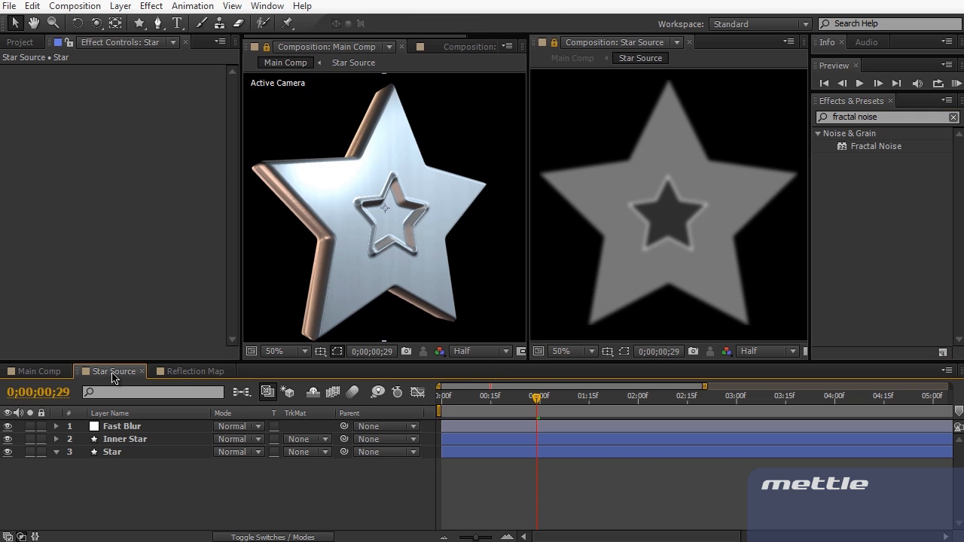
pyautogui.click(120, 5)
pyautogui.moveTo(327, 27)
pyautogui.click(371, 42)
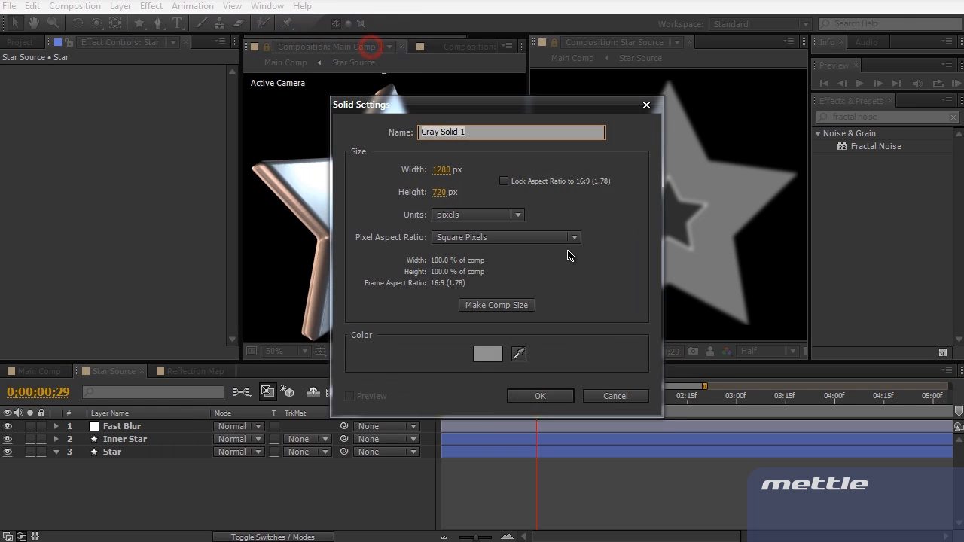
pyautogui.write('Mask')
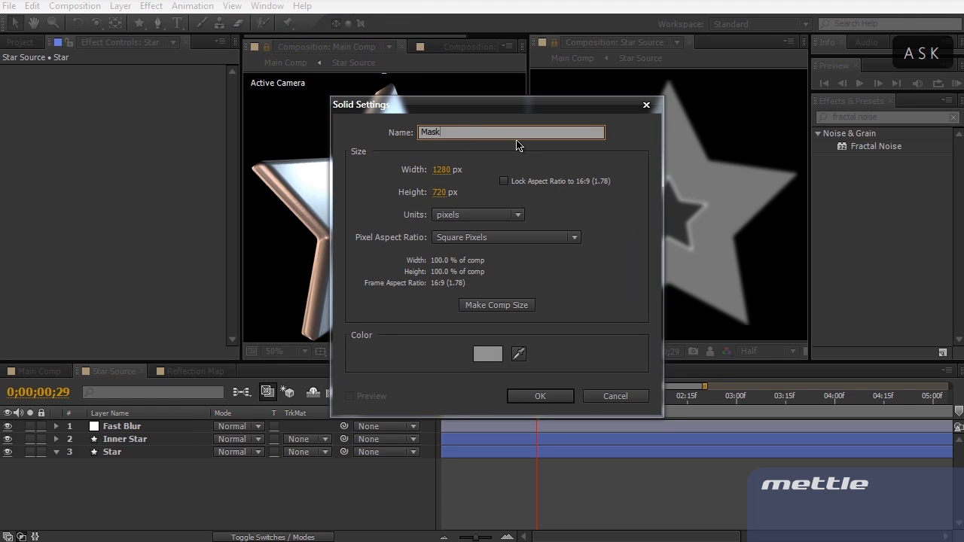
pyautogui.click(522, 396)
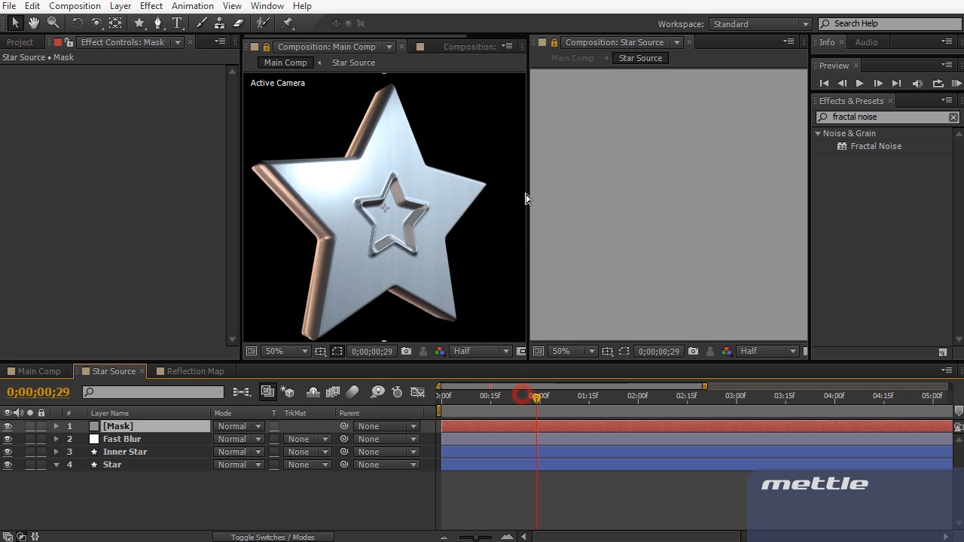
# Add a full-size star-shaped mask to the Mask solid and scale the layer to 71%
pyautogui.doubleClick(139, 23)
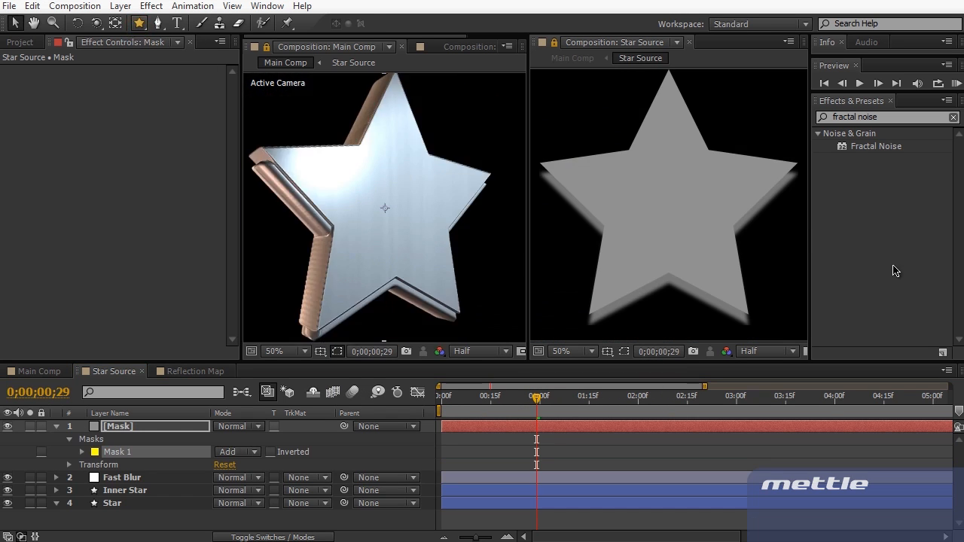
pyautogui.press('s')
pyautogui.moveTo(239, 439); pyautogui.dragTo(221, 440)
# Move the Mask layer slightly down within the larger star and show the Main Comp render again
pyautogui.doubleClick(677, 216)
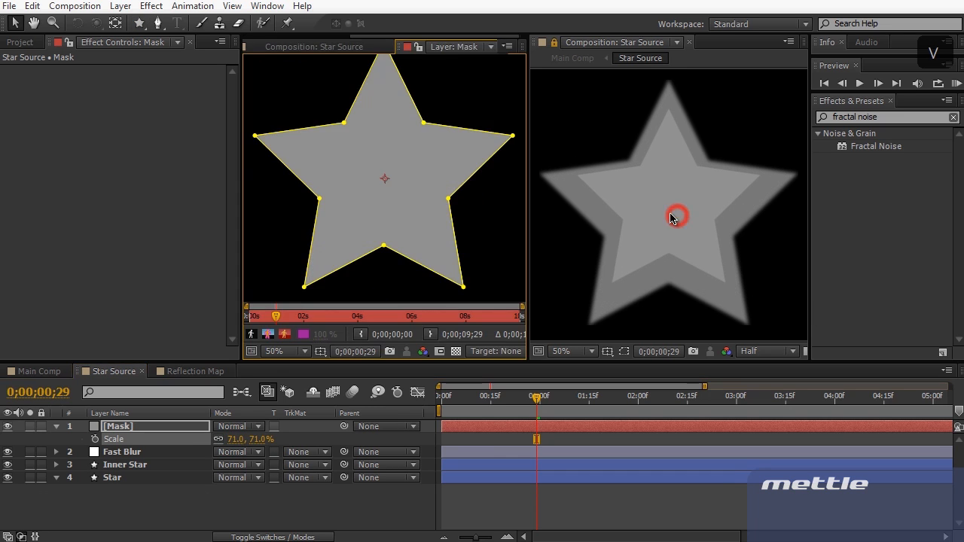
pyautogui.click(358, 47)
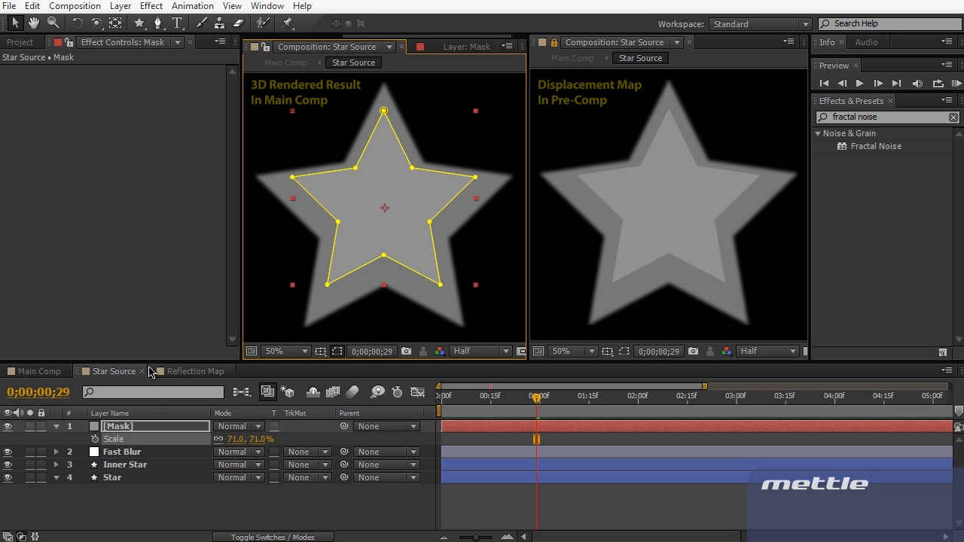
pyautogui.click(152, 426)
pyautogui.moveTo(663, 202); pyautogui.dragTo(662, 212)
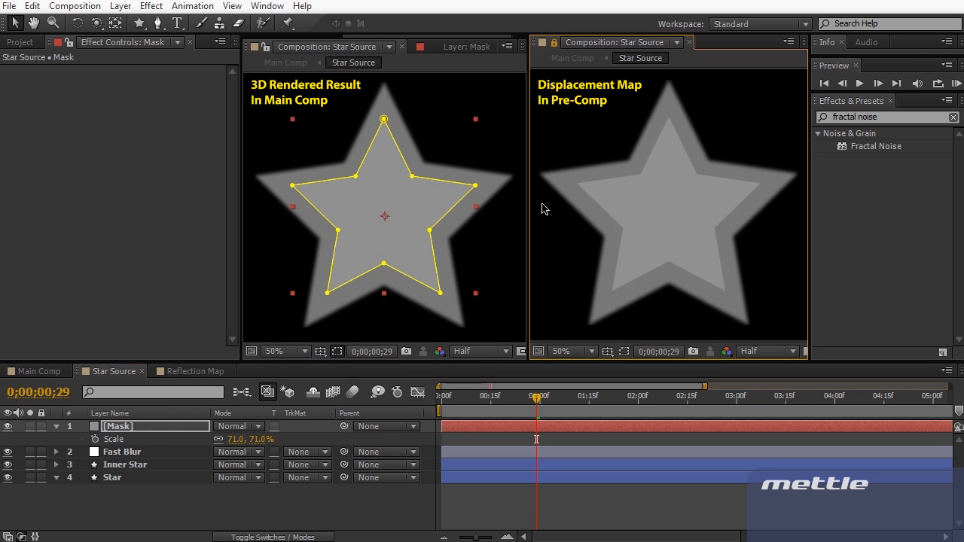
pyautogui.moveTo(403, 37); pyautogui.dragTo(332, 44)
pyautogui.click(318, 45)
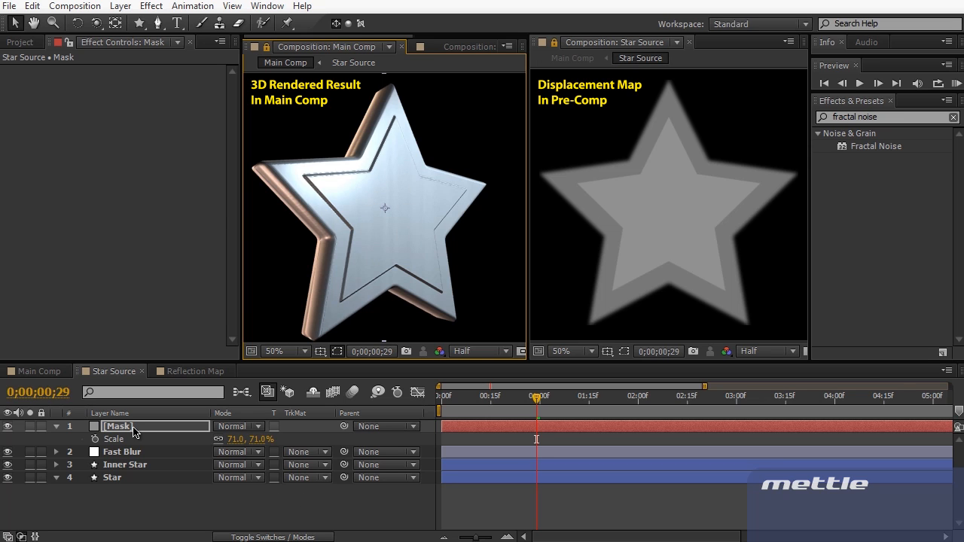
# Apply the Stroke effect to the Mask layer and set its Paint Style to On Transparent
pyautogui.click(896, 117)
pyautogui.write('stroke')
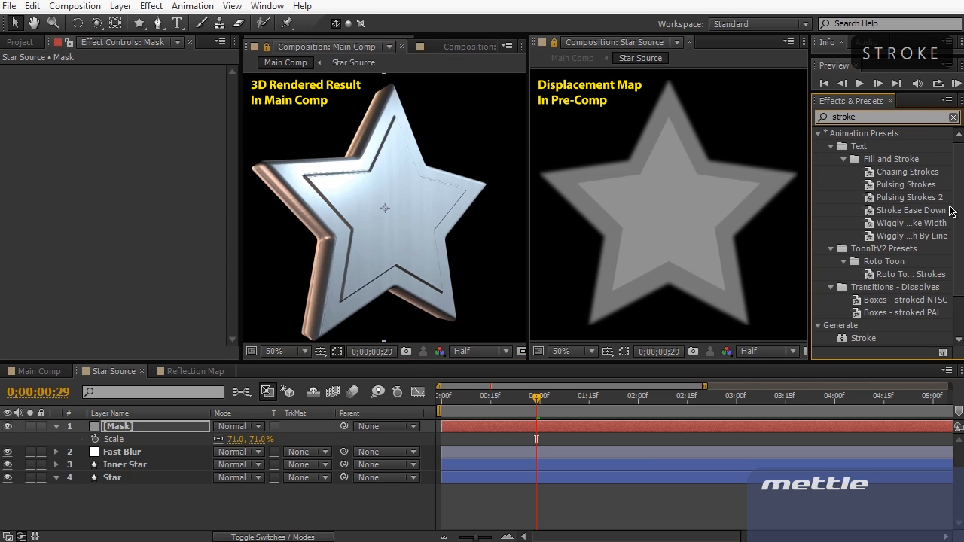
pyautogui.scroll(-2, 923, 224)
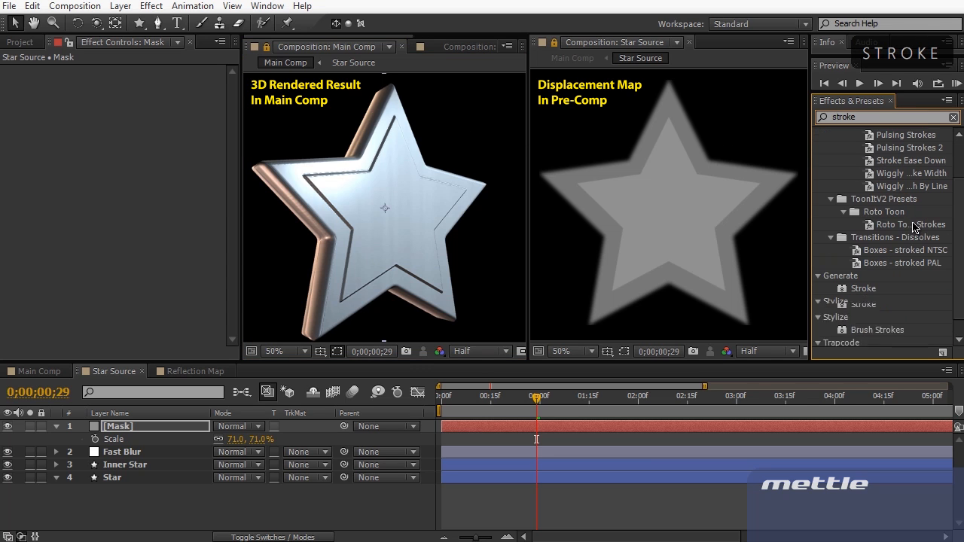
pyautogui.moveTo(863, 289); pyautogui.dragTo(630, 235)
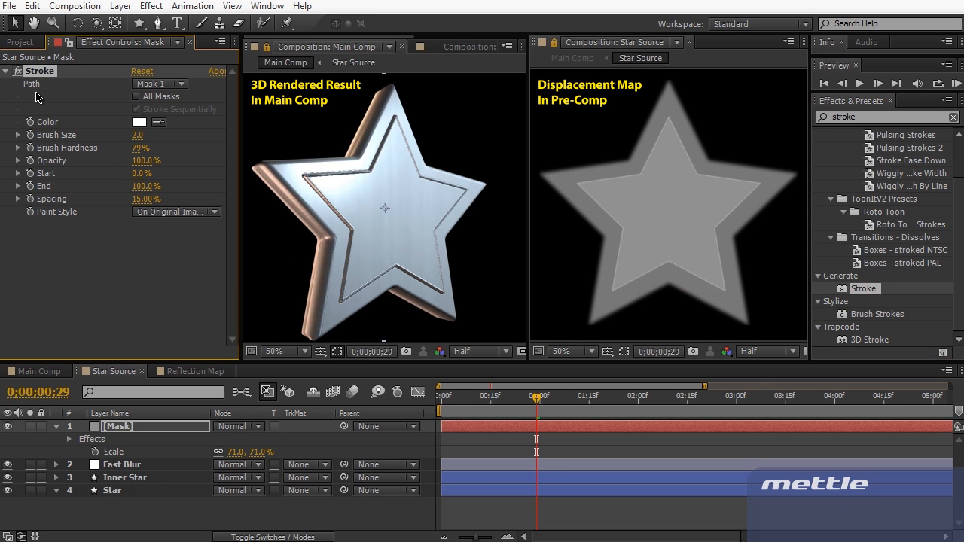
pyautogui.click(190, 211)
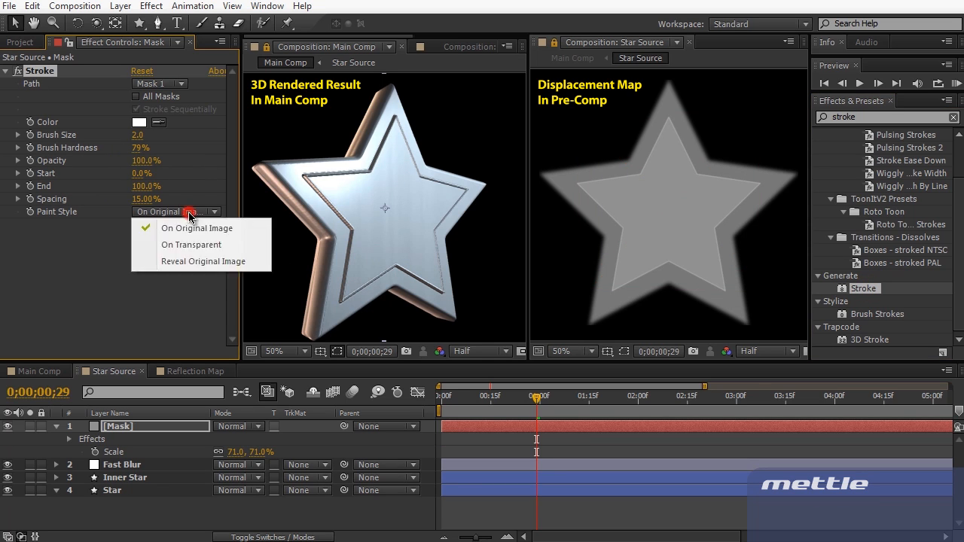
pyautogui.click(193, 241)
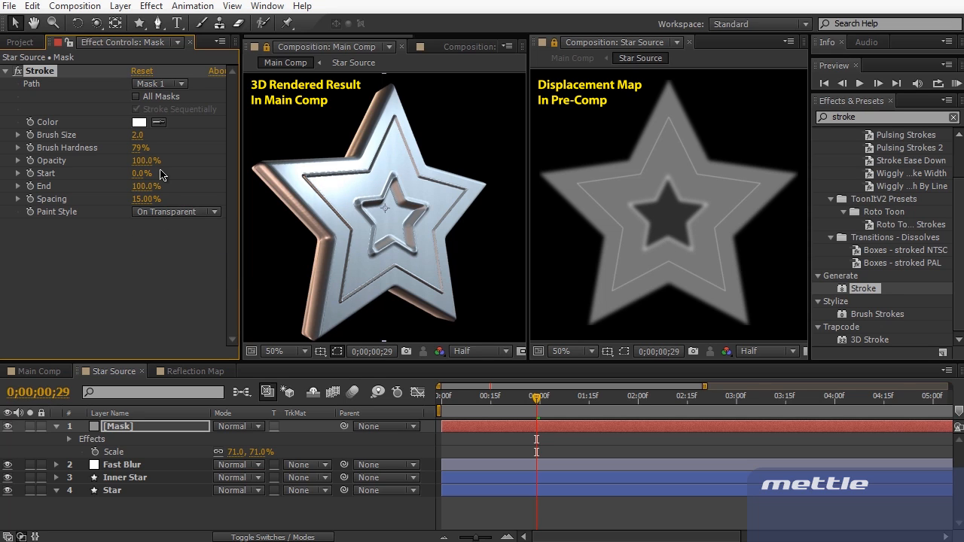
# Set the Stroke effect's Brush Size to 5 and its Start to 31%
pyautogui.click(137, 136)
pyautogui.write('5')
pyautogui.press('Return')
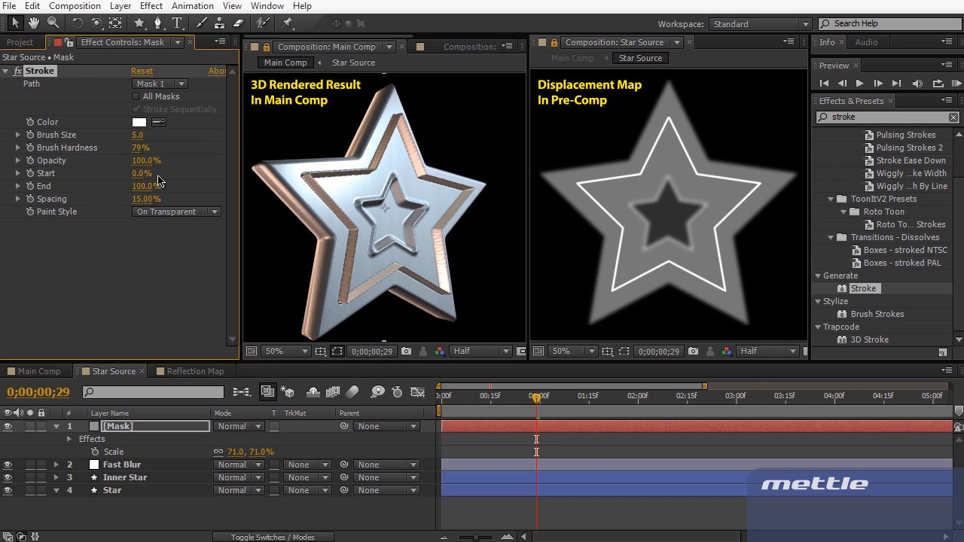
pyautogui.moveTo(140, 174)
pyautogui.mouseDown()
pyautogui.moveTo(172, 166)
pyautogui.moveTo(153, 165)
pyautogui.mouseUp()
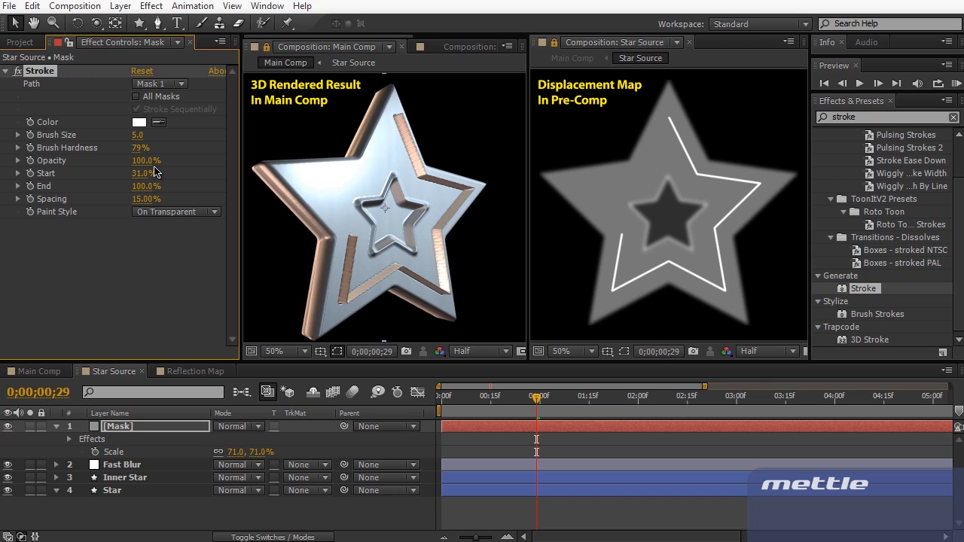
# Orbit the Main Comp camera to a nearly frontal view of the star and return to the Star Source timeline
pyautogui.press('c')
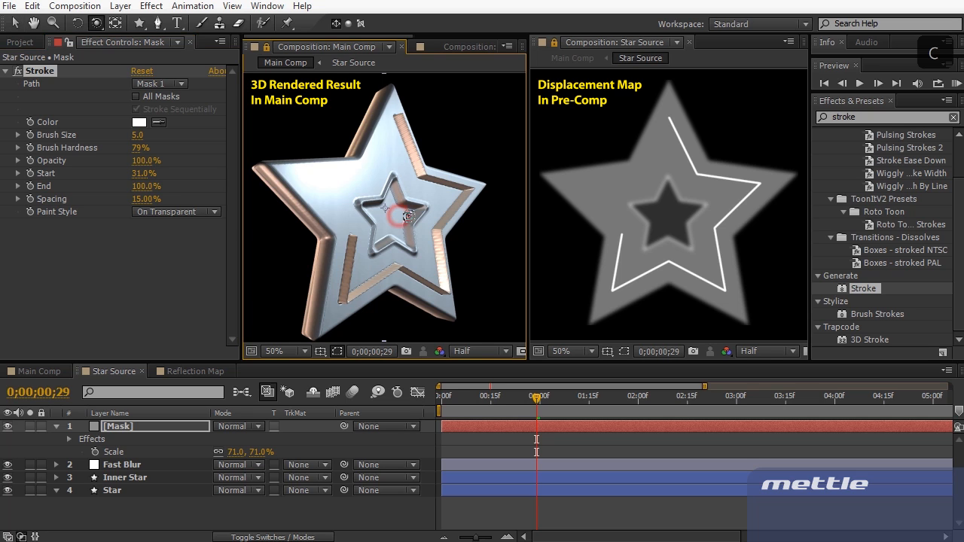
pyautogui.moveTo(385, 216); pyautogui.dragTo(369, 222)
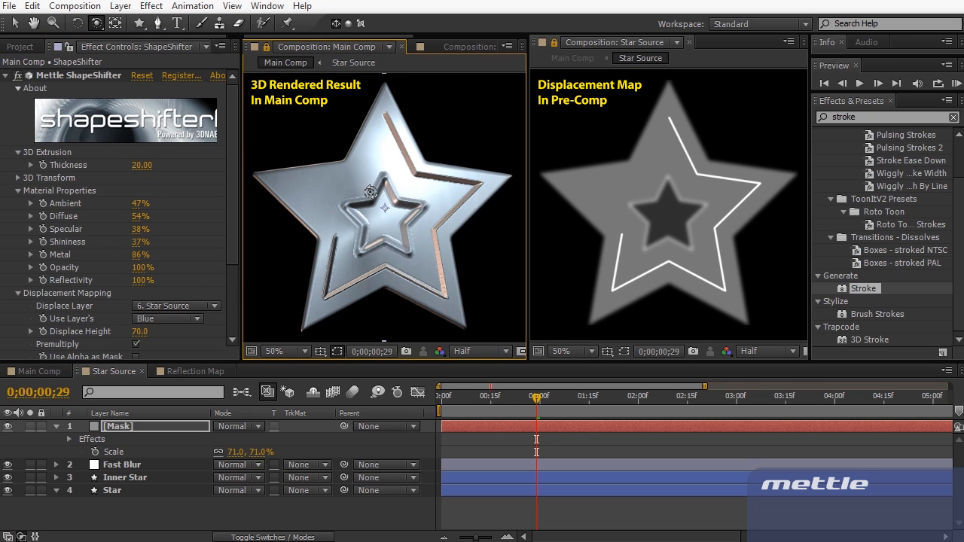
pyautogui.click(197, 372)
pyautogui.click(117, 371)
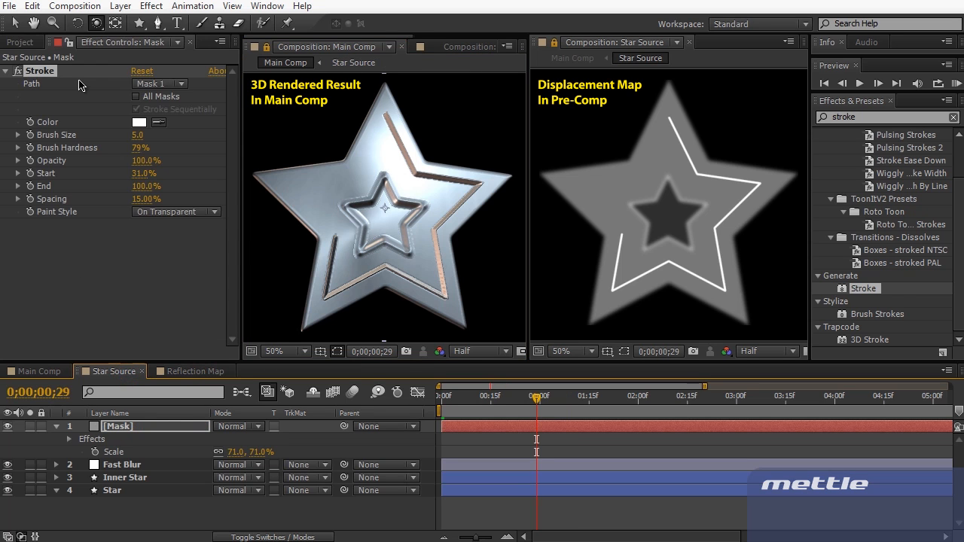
# Set the Stroke effect's color on the Mask layer to light grey C1C1C1
pyautogui.click(139, 122)
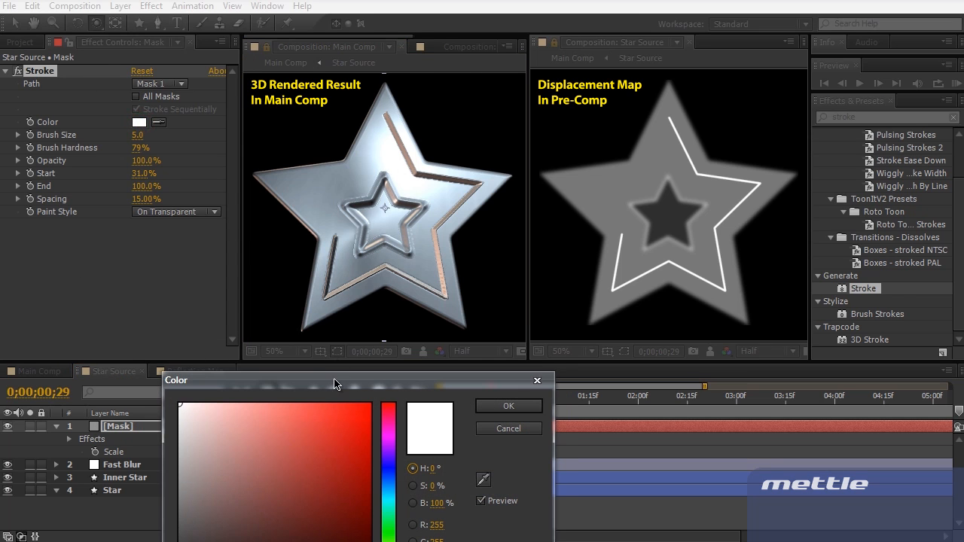
pyautogui.moveTo(335, 381); pyautogui.dragTo(349, 318)
pyautogui.moveTo(214, 414); pyautogui.dragTo(186, 388)
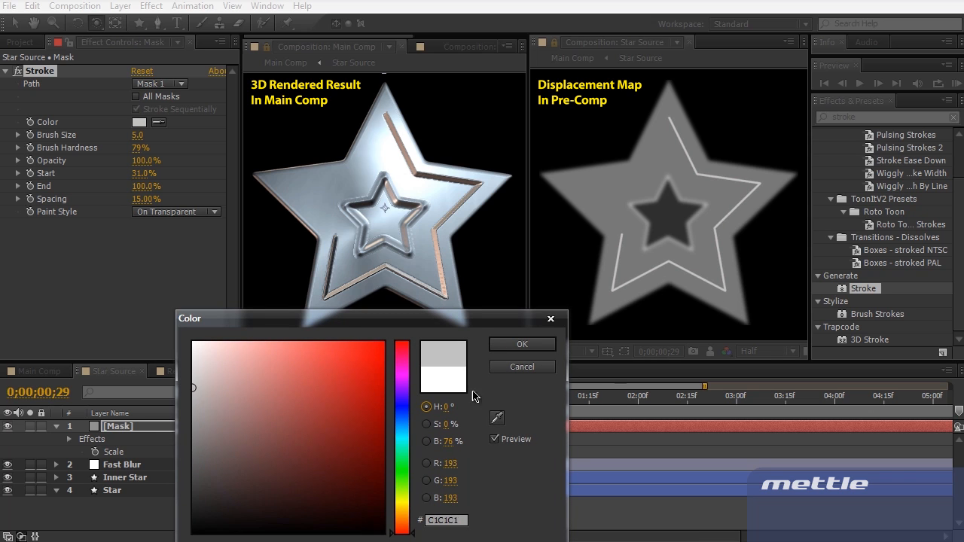
pyautogui.press('Return')
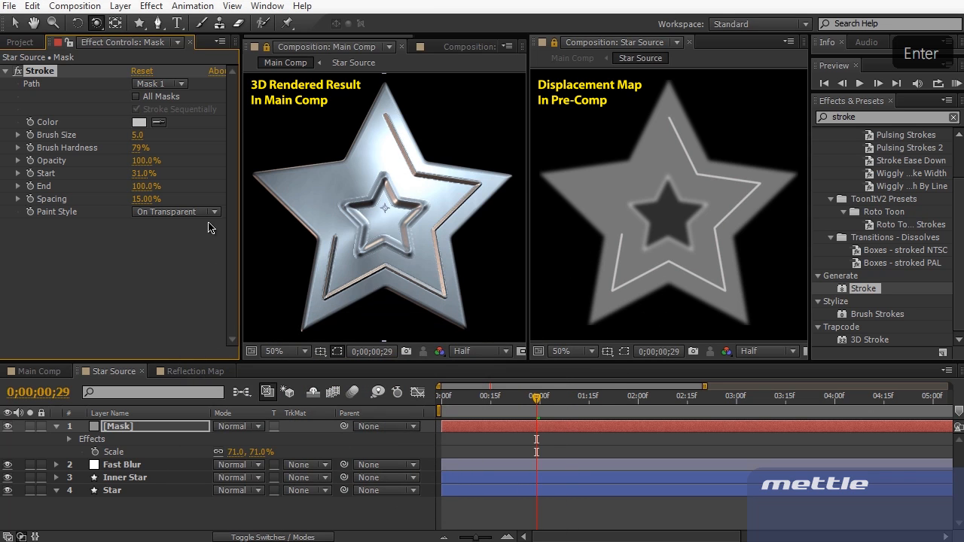
# Set the Stroke effect's color to black 000000 and orbit the Main Comp camera to an angled view of the star
pyautogui.click(140, 122)
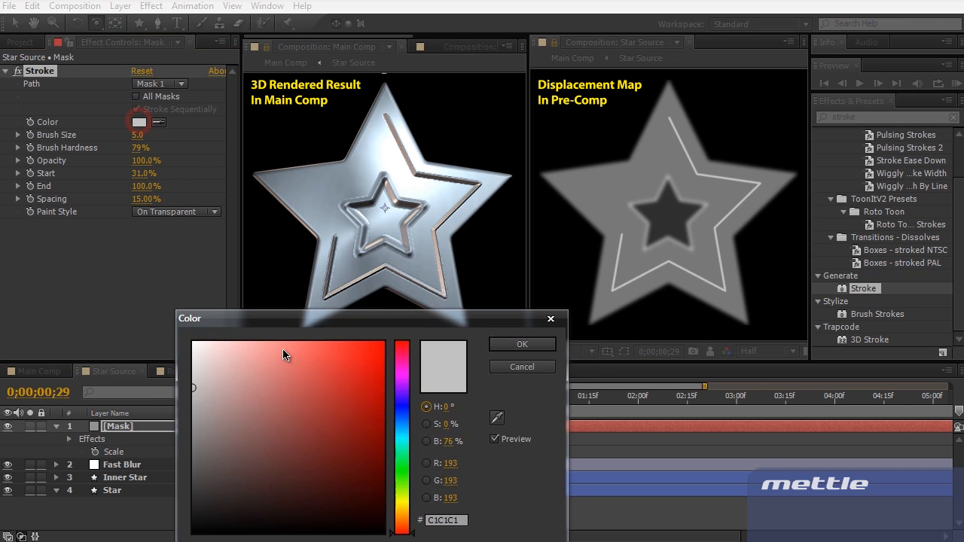
pyautogui.click(244, 468)
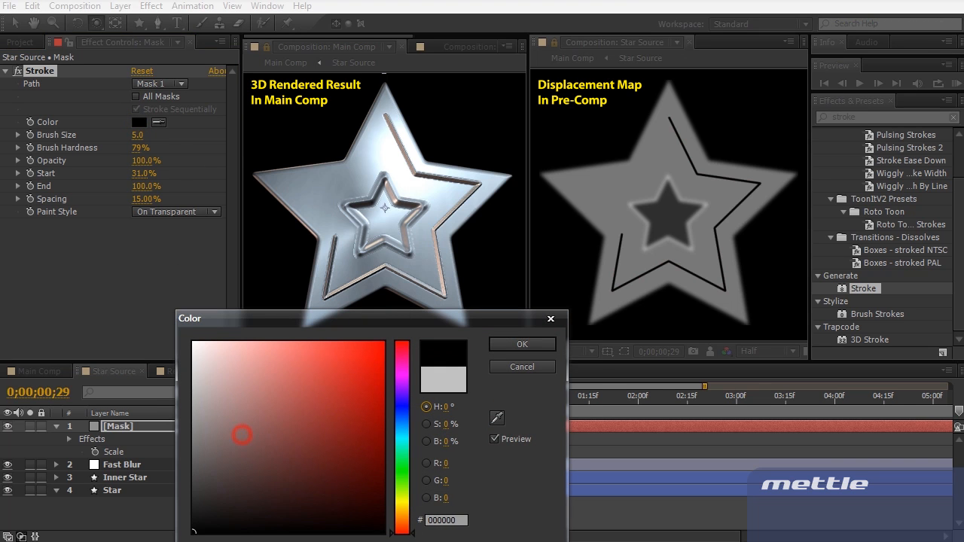
pyautogui.press('Return')
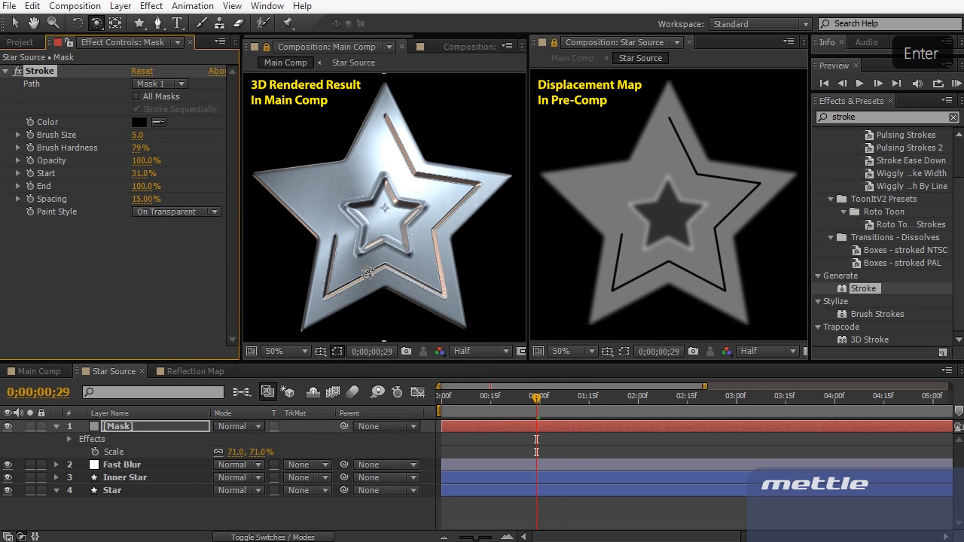
pyautogui.moveTo(327, 279); pyautogui.dragTo(376, 275)
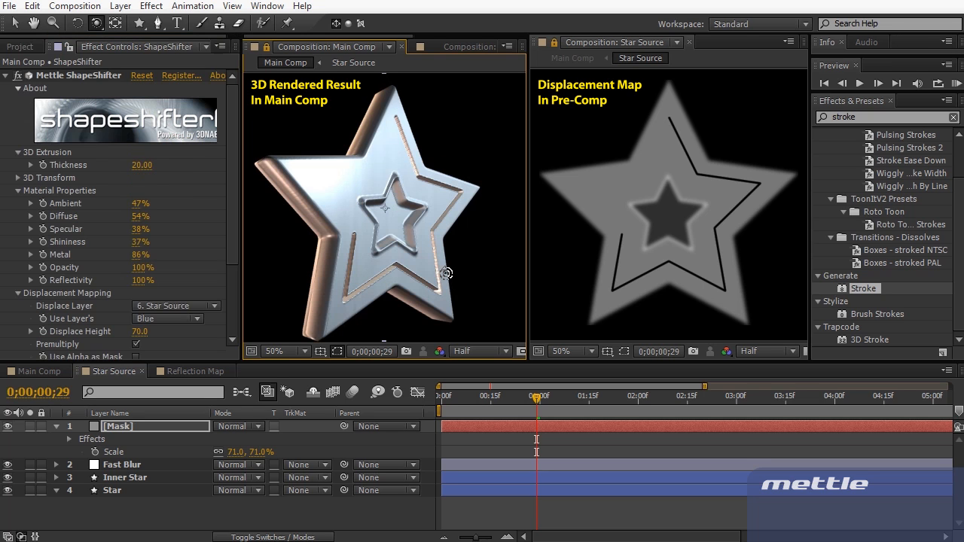
pyautogui.click(122, 465)
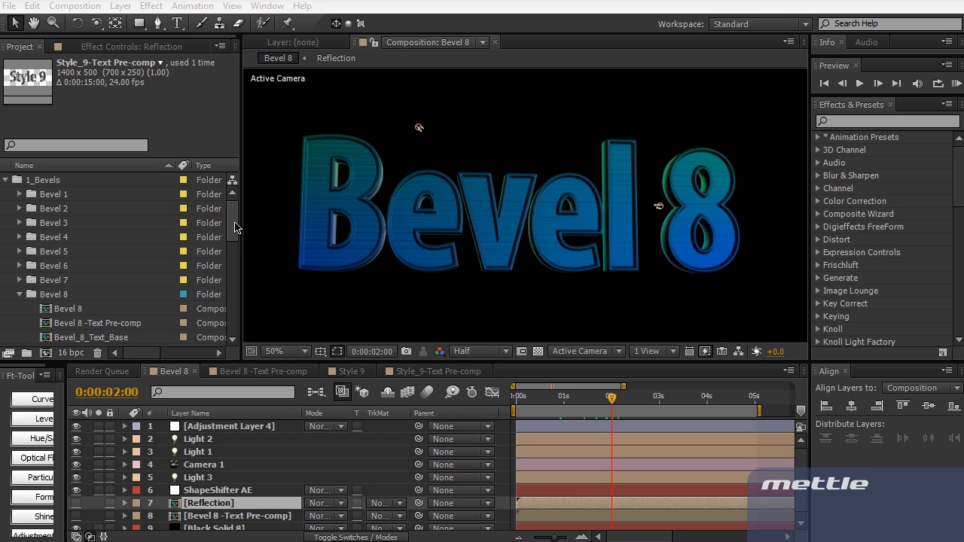
# Browse the Bevel 8 project items and layers, and open the Bevel 8 -Text Pre-comp layer's composition
pyautogui.moveTo(236, 216)
pyautogui.mouseDown()
pyautogui.moveTo(233, 298)
pyautogui.moveTo(236, 210)
pyautogui.mouseUp()
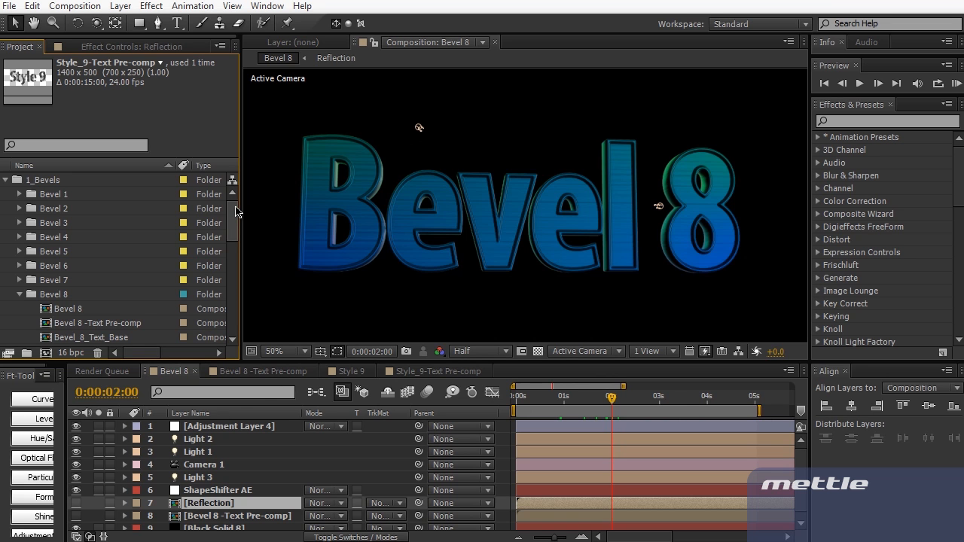
pyautogui.scroll(-1, 235, 212)
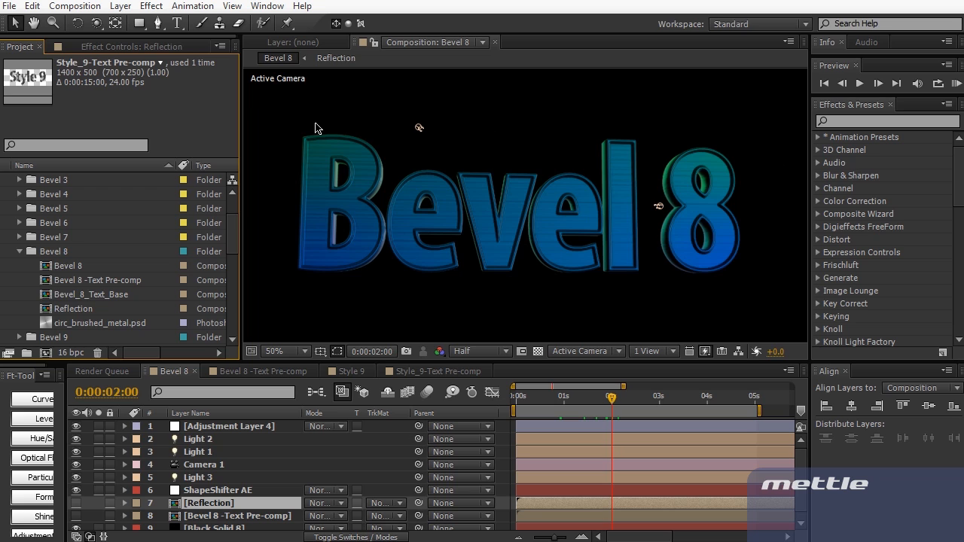
pyautogui.click(220, 464)
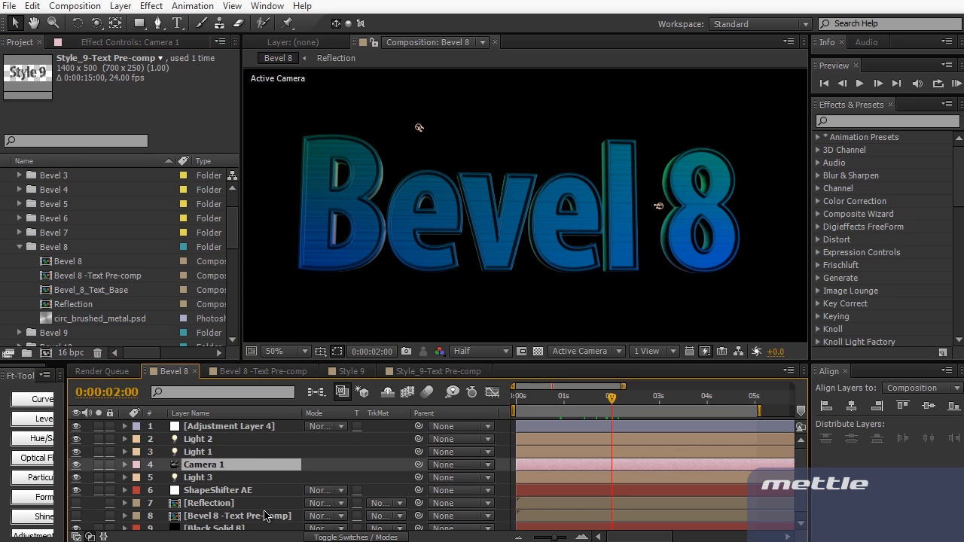
pyautogui.scroll(-1, 267, 515)
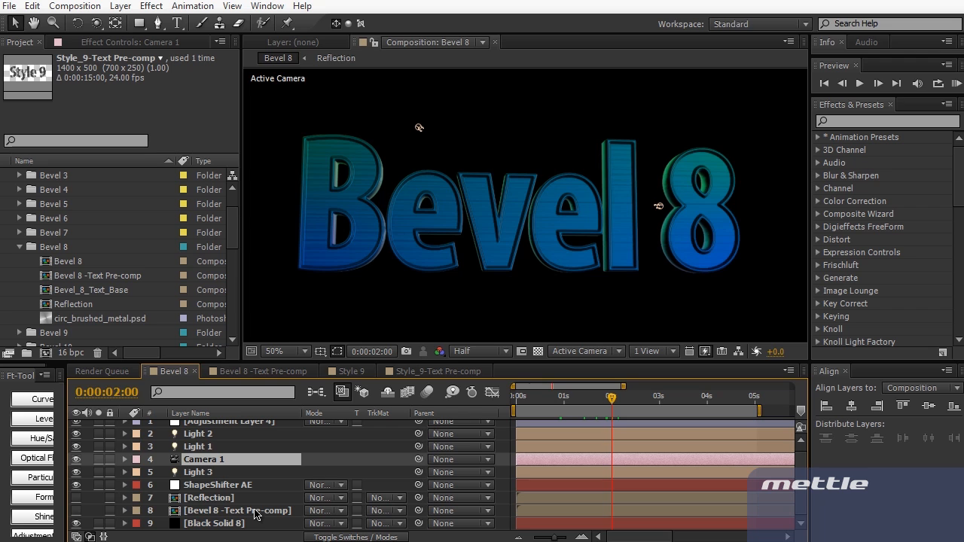
pyautogui.doubleClick(255, 515)
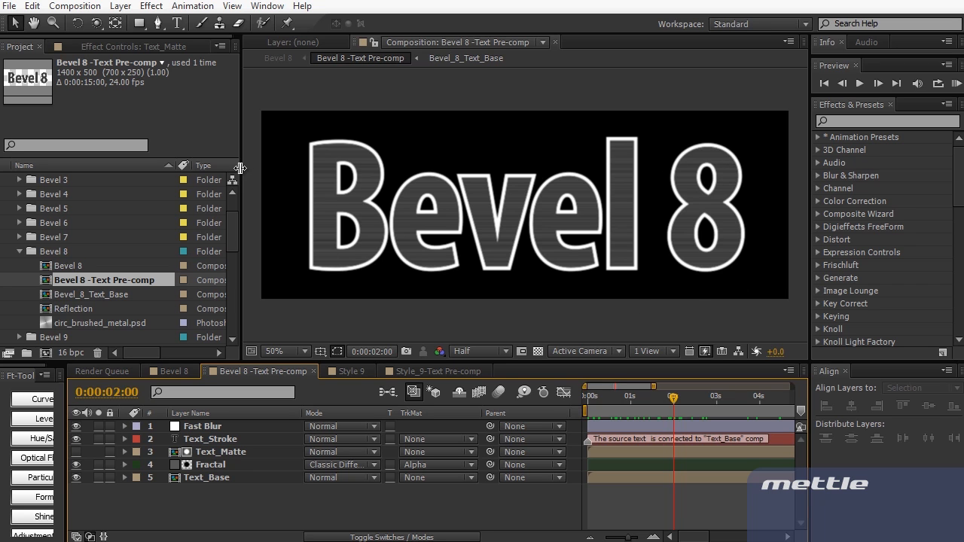
# Compare the Bevel 8 render with its text pre-comp and display the Fractal layer's Fractal Noise settings
pyautogui.click(171, 372)
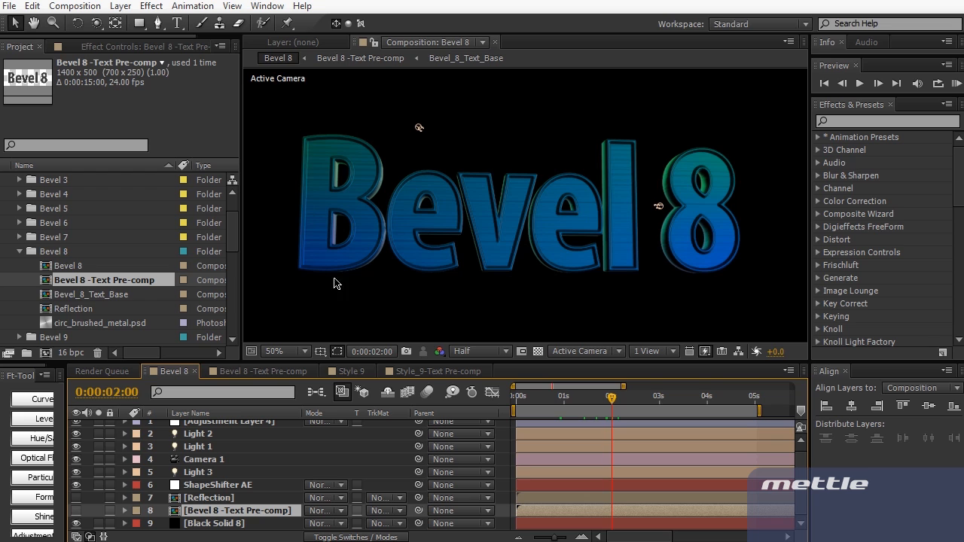
pyautogui.doubleClick(366, 213)
pyautogui.click(235, 371)
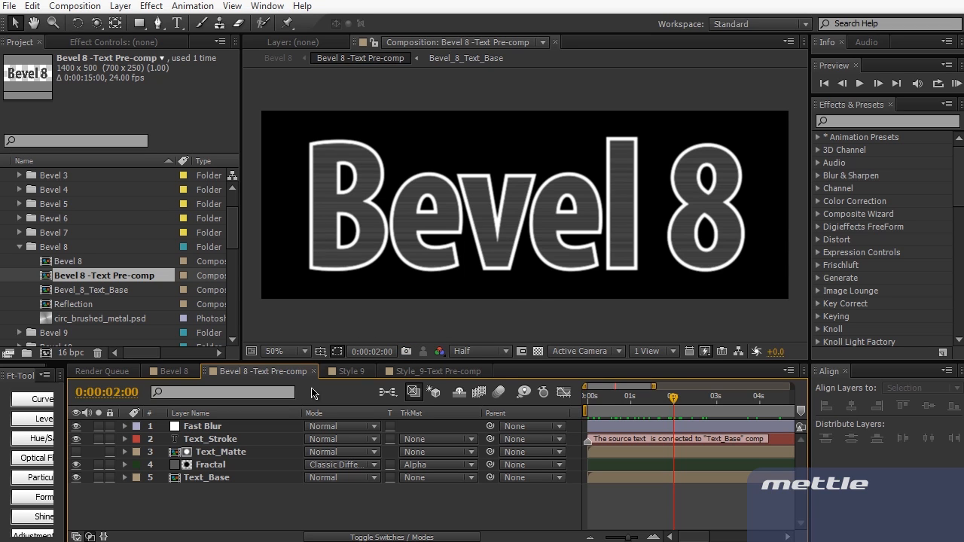
pyautogui.doubleClick(210, 464)
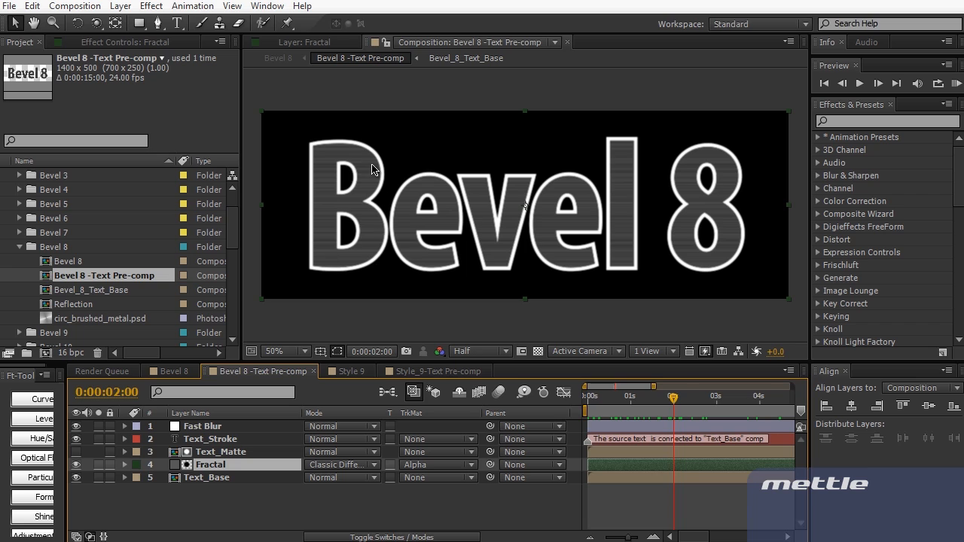
pyautogui.click(121, 43)
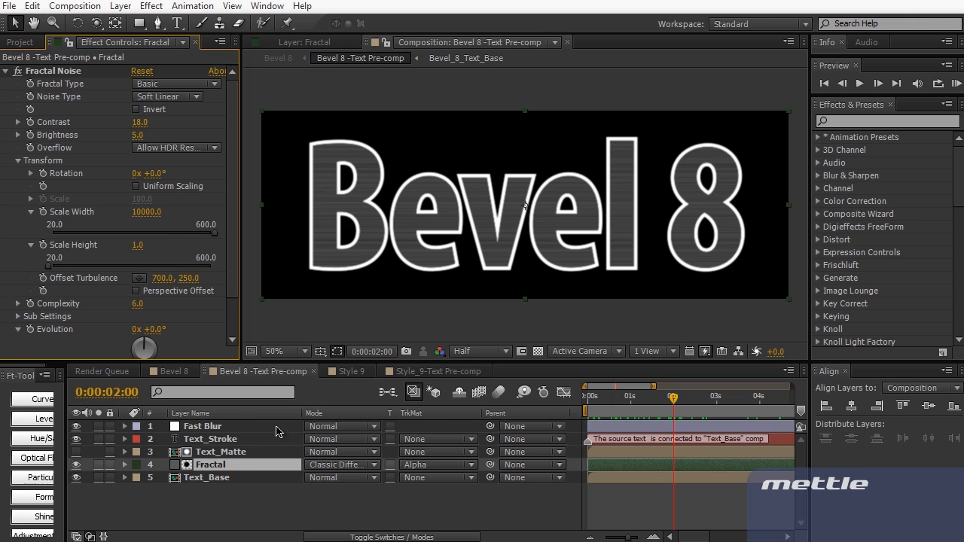
# Compare the Bevel 8 render with its displacement map again and check the Fast Blur layer's settings in the pre-comp
pyautogui.click(180, 371)
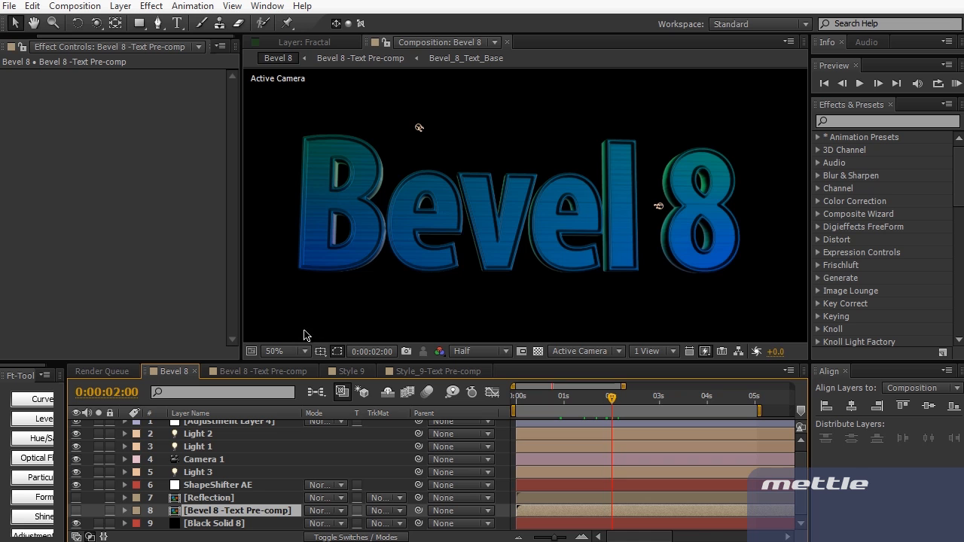
pyautogui.click(245, 370)
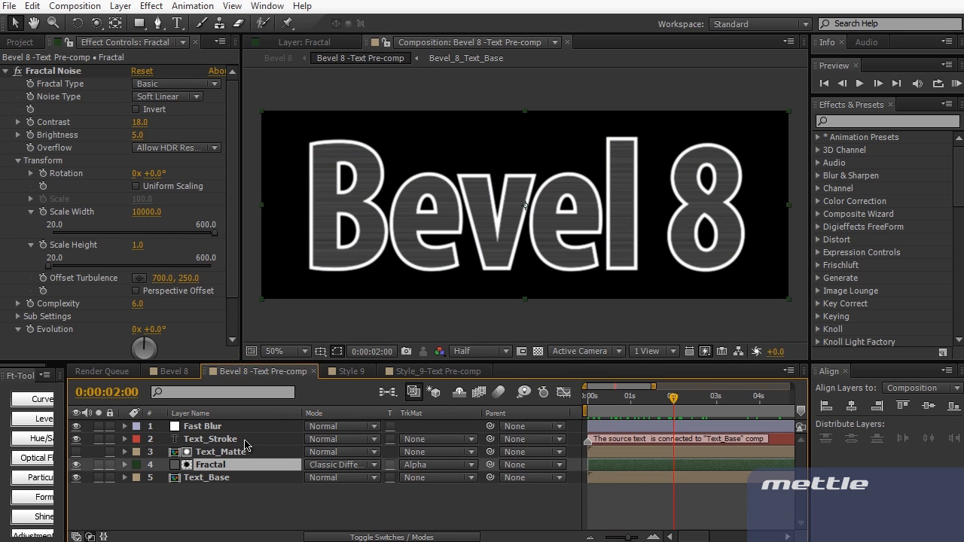
pyautogui.click(169, 372)
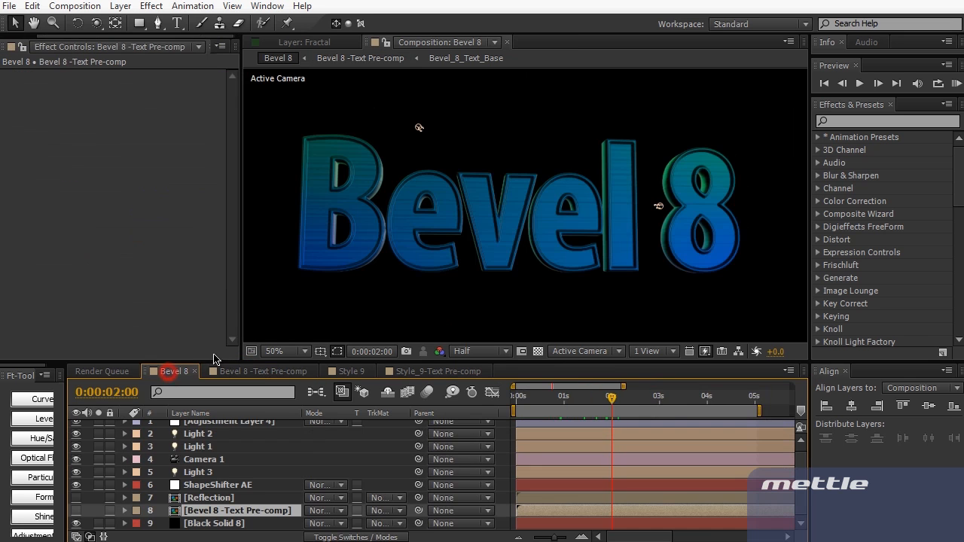
pyautogui.click(239, 370)
pyautogui.click(226, 426)
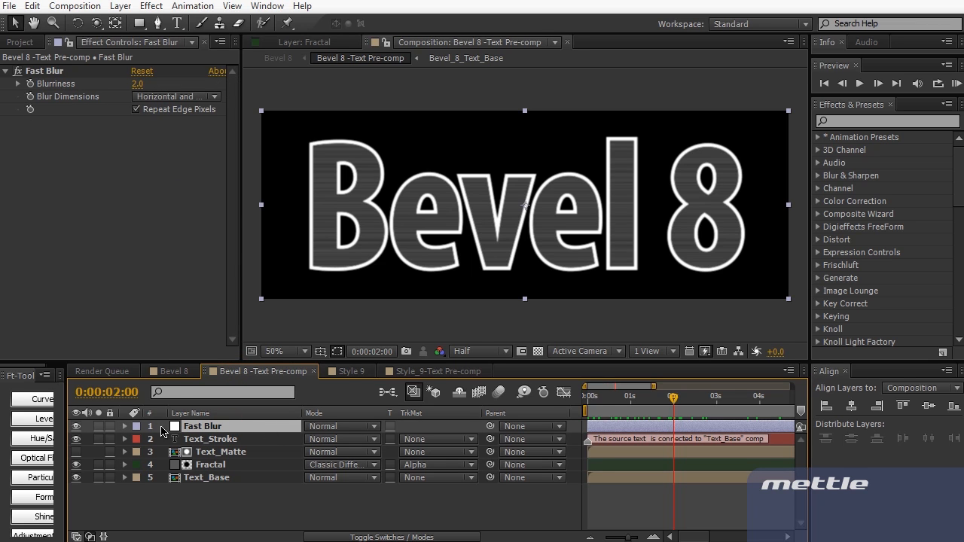
pyautogui.click(175, 371)
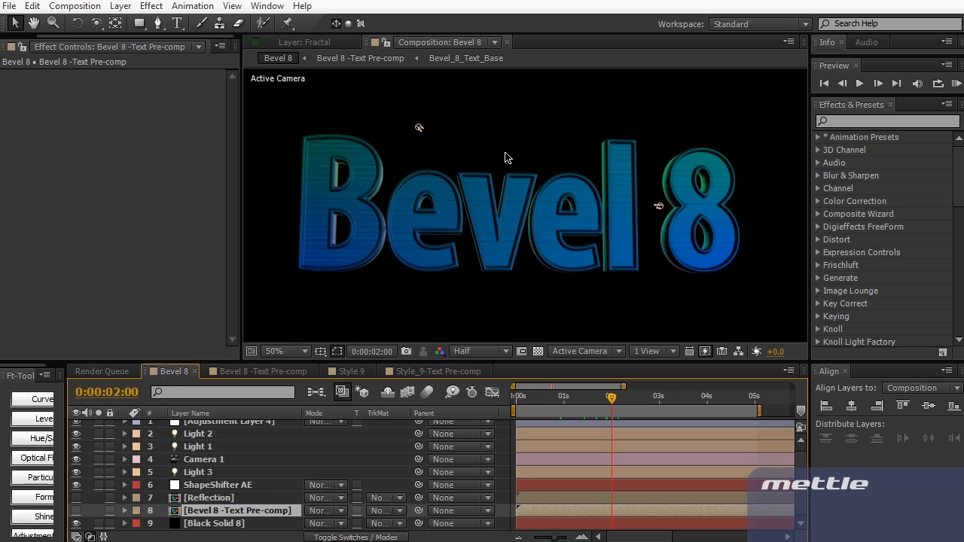
# Orbit the Bevel 8 camera to inspect the extruded text from the side and return to a nearly frontal view
pyautogui.click(385, 222)
pyautogui.press('c')
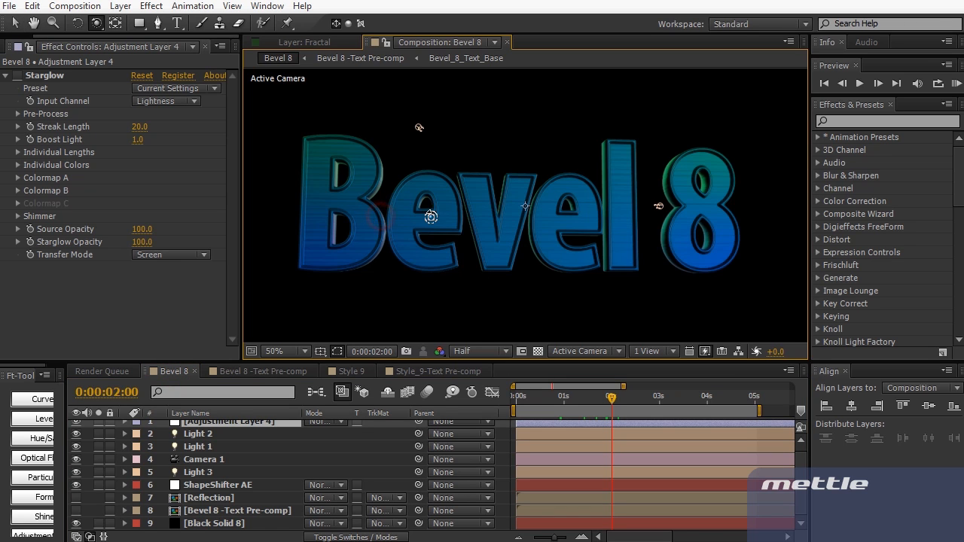
pyautogui.moveTo(431, 216); pyautogui.dragTo(515, 219)
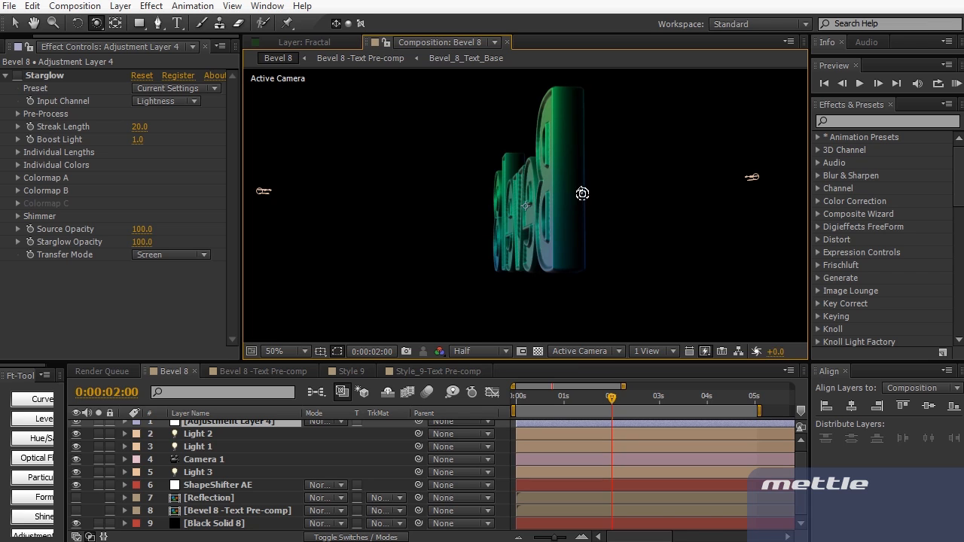
pyautogui.moveTo(585, 243); pyautogui.dragTo(457, 253)
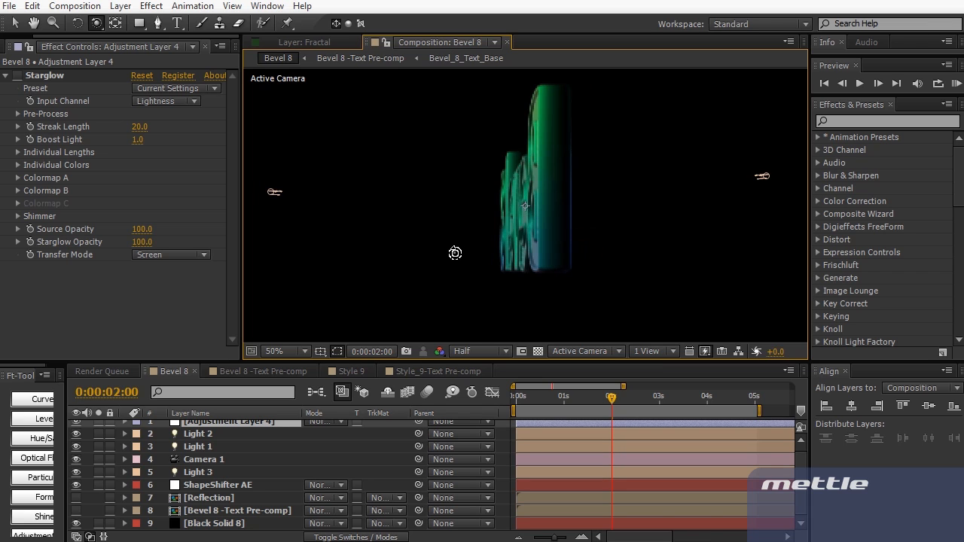
pyautogui.moveTo(440, 250); pyautogui.dragTo(540, 258)
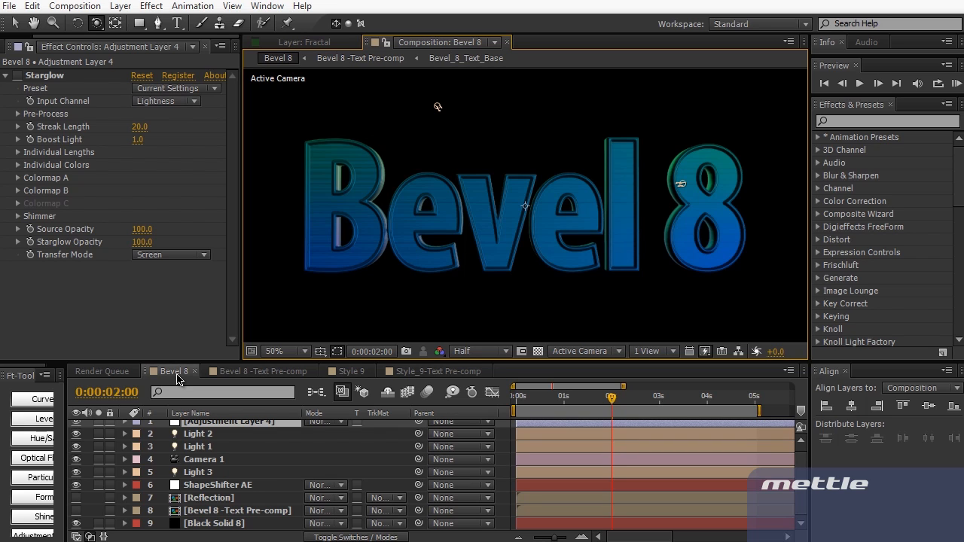
# Examine the ShapeShifter AE layer in the Style 9 composition and open Style_9-Text Pre-comp
pyautogui.click(361, 374)
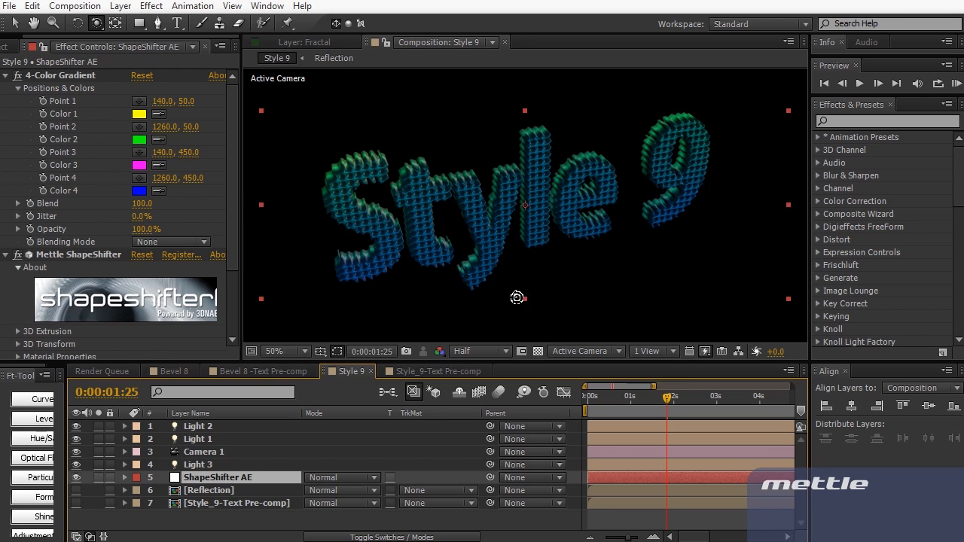
pyautogui.click(213, 453)
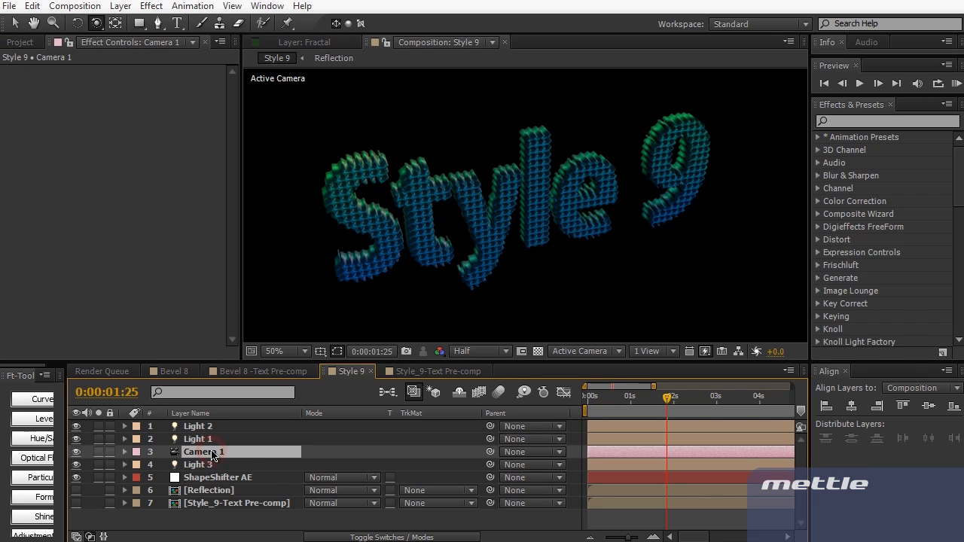
pyautogui.click(213, 478)
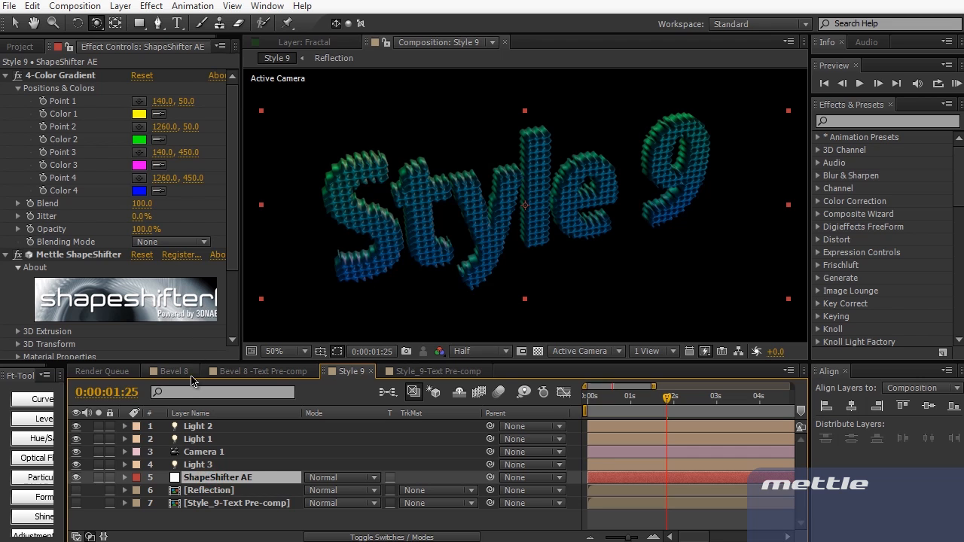
pyautogui.click(439, 372)
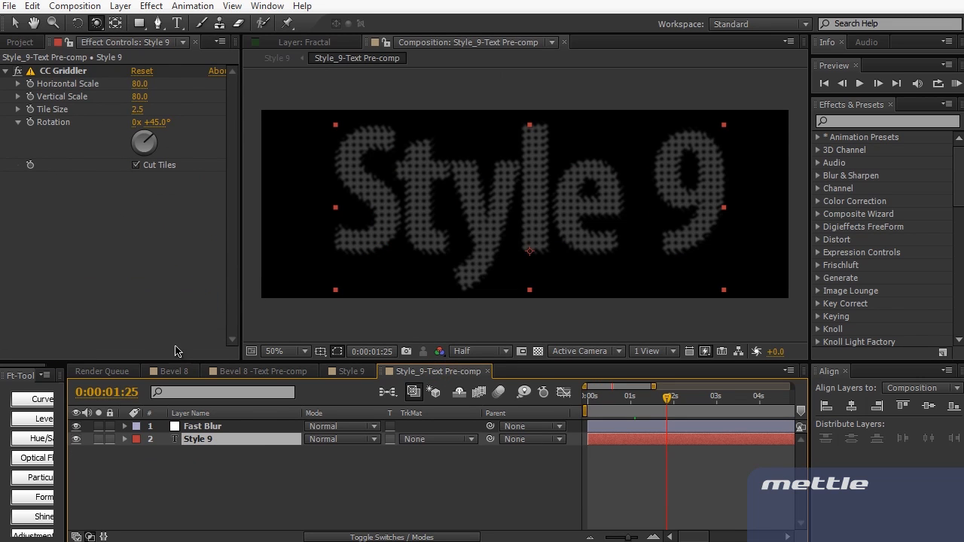
# Disable CC Griddler on the Style 9 text layer to check the plain render in Style 9, and re-enable it
pyautogui.click(18, 71)
pyautogui.click(360, 371)
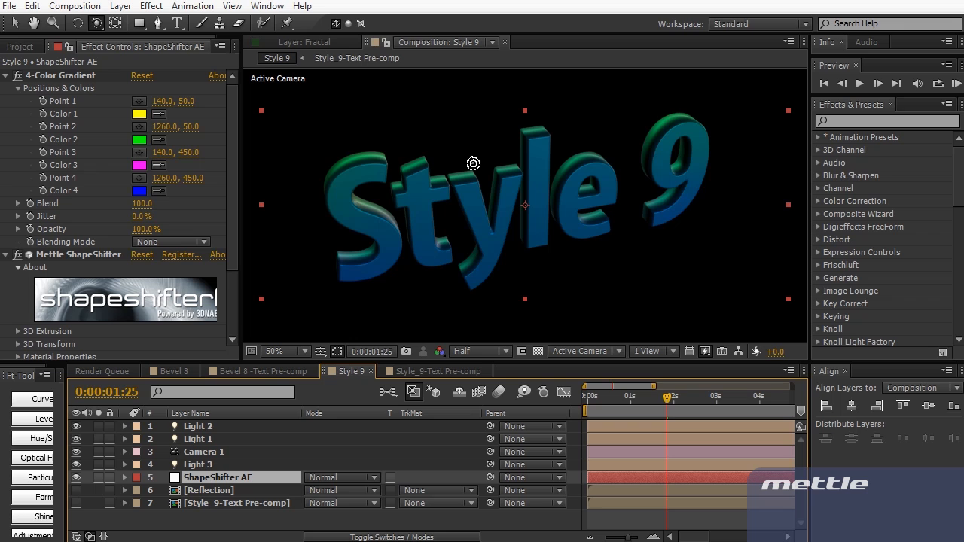
pyautogui.click(402, 372)
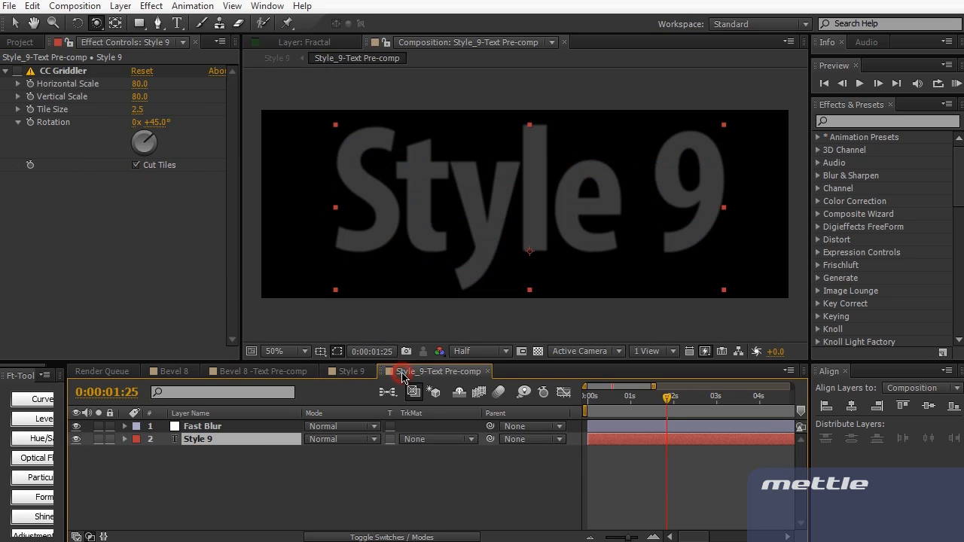
pyautogui.click(17, 72)
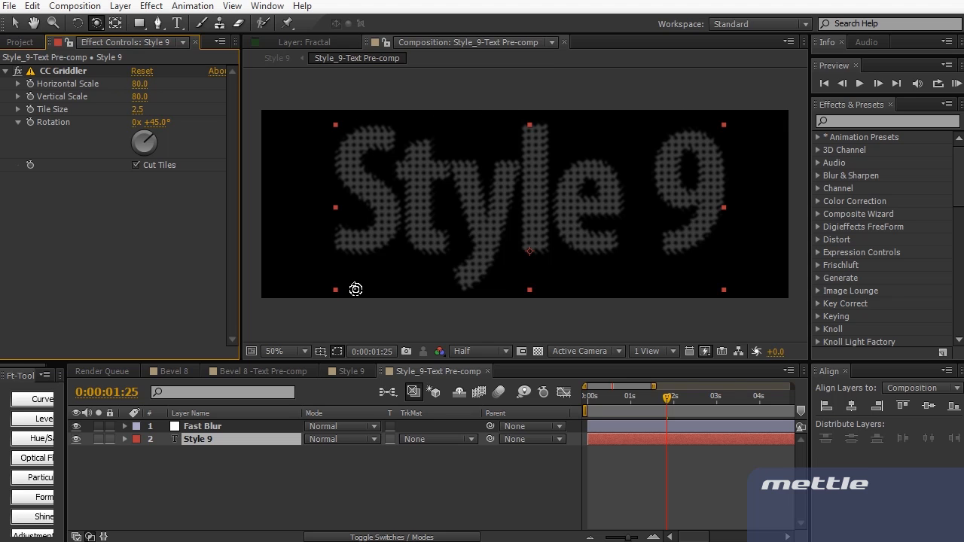
# Show the transparency grid behind the text in Style_9-Text Pre-comp and hide it again
pyautogui.click(538, 351)
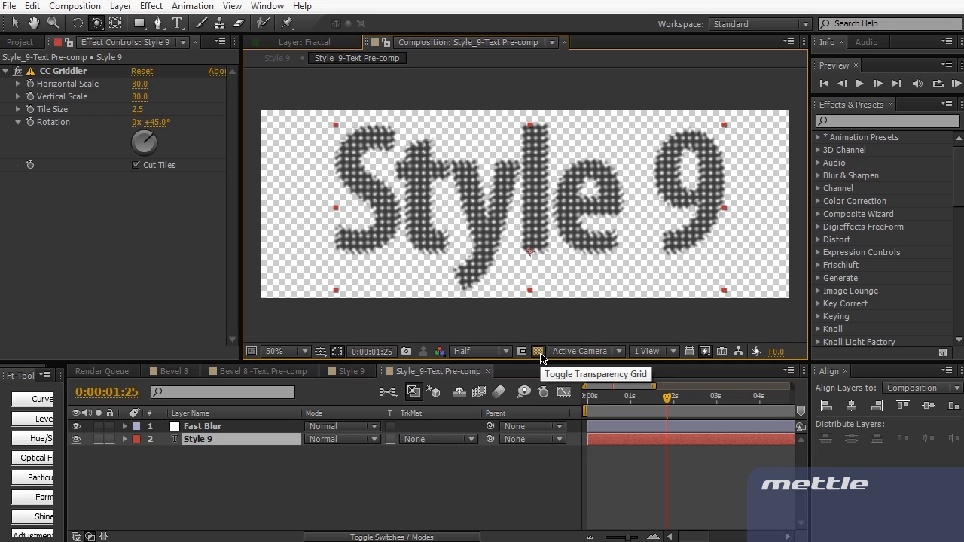
pyautogui.click(538, 352)
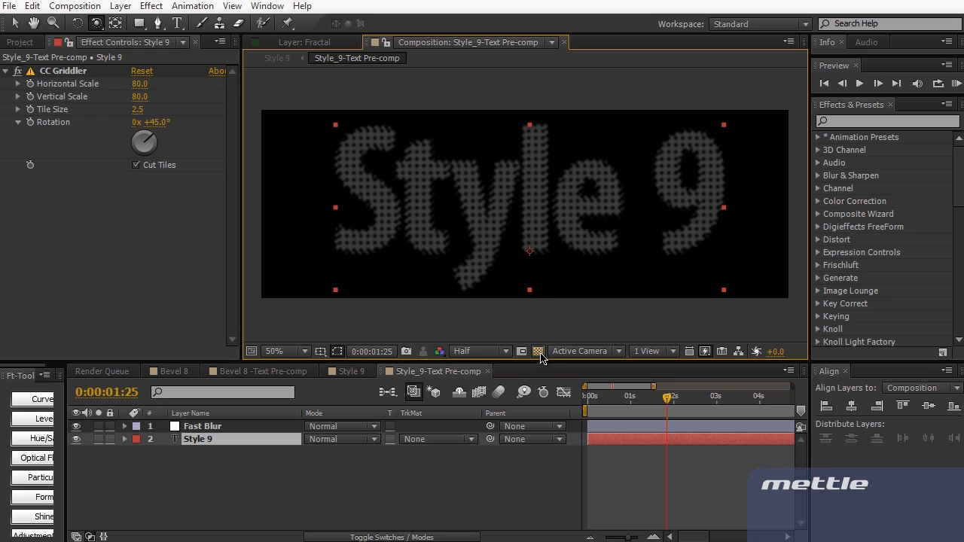
# Turn on the transparency grid in the Style 9 composition and orbit its camera to a nearly frontal view
pyautogui.click(353, 372)
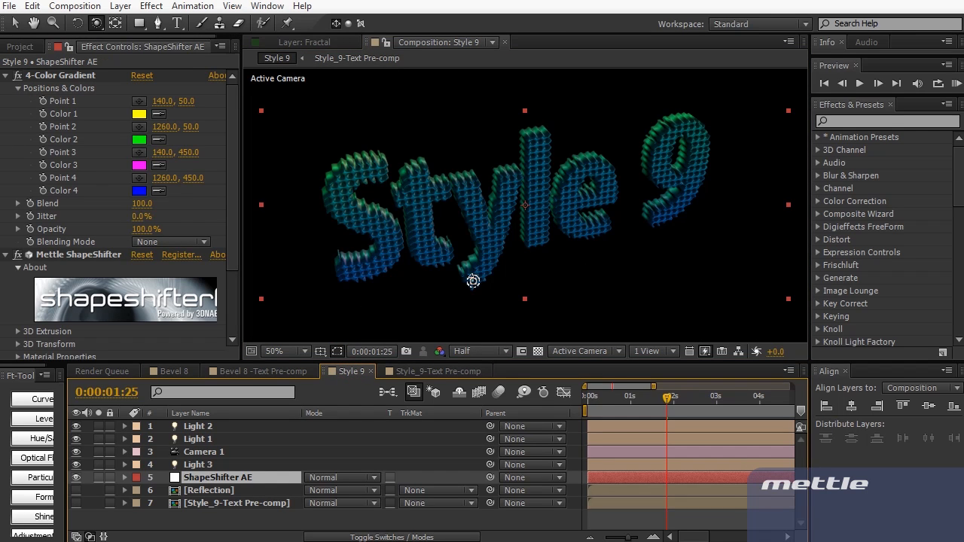
pyautogui.click(538, 351)
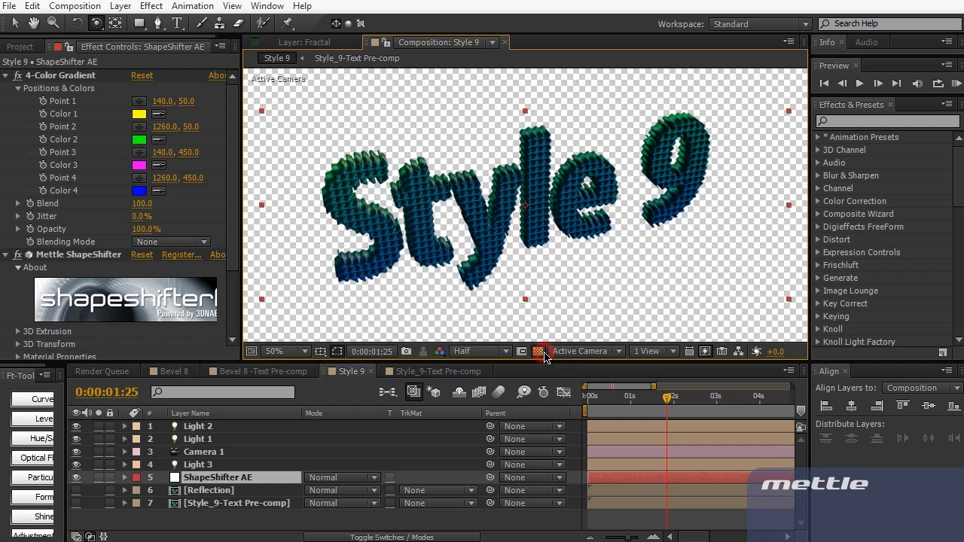
pyautogui.moveTo(547, 267); pyautogui.dragTo(535, 237)
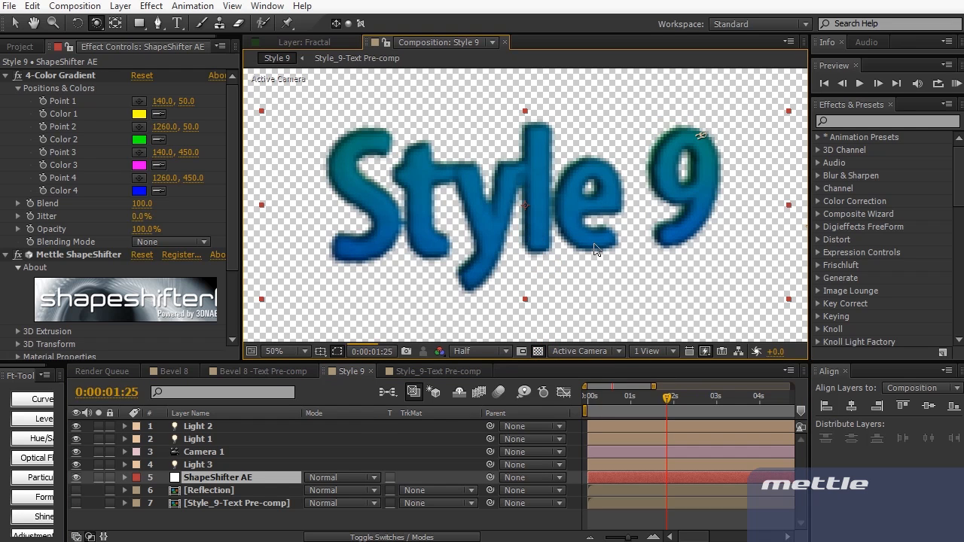